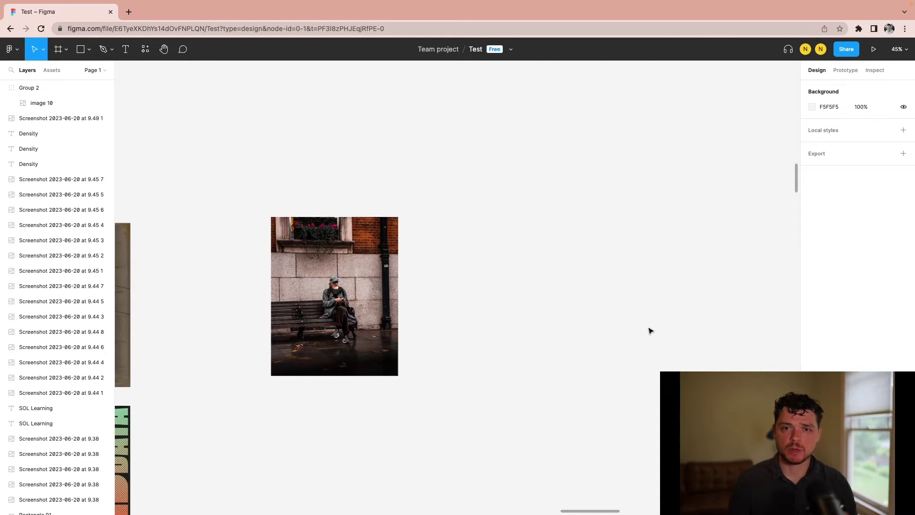
Duplicate the 594 × 742 bench photo group as Group 3 beside the original
click(360, 329)
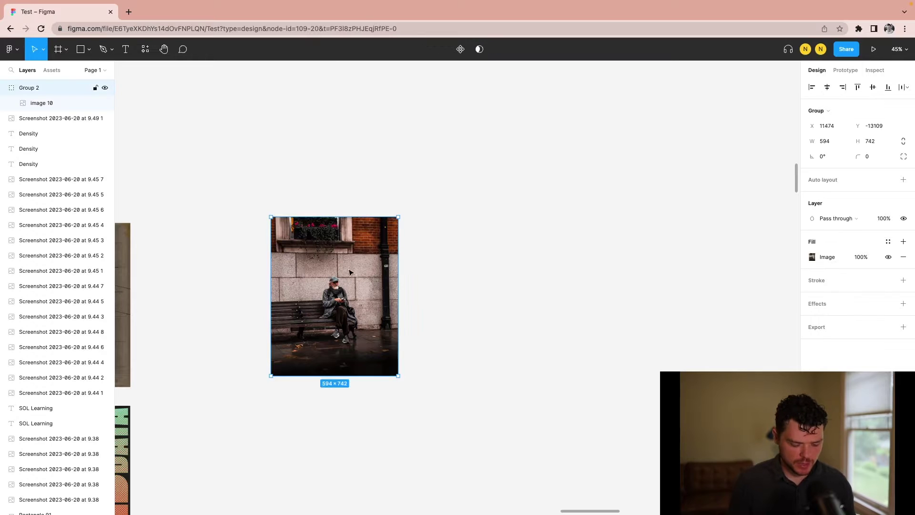
drag(348, 271, 522, 270)
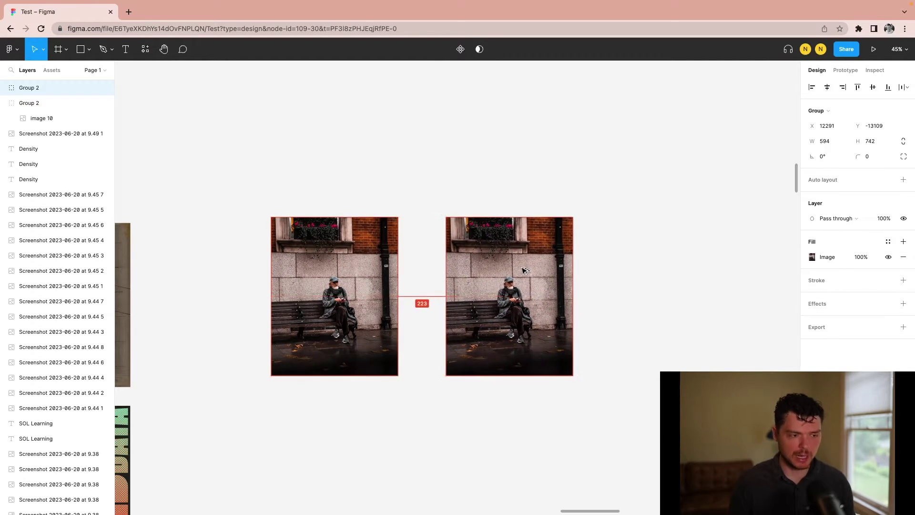
drag(522, 270, 543, 267)
click(657, 289)
click(576, 269)
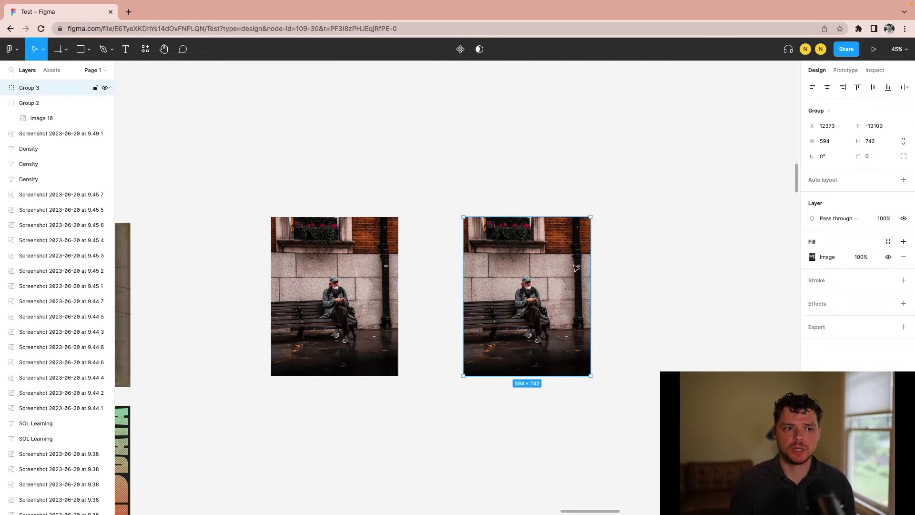
click(835, 260)
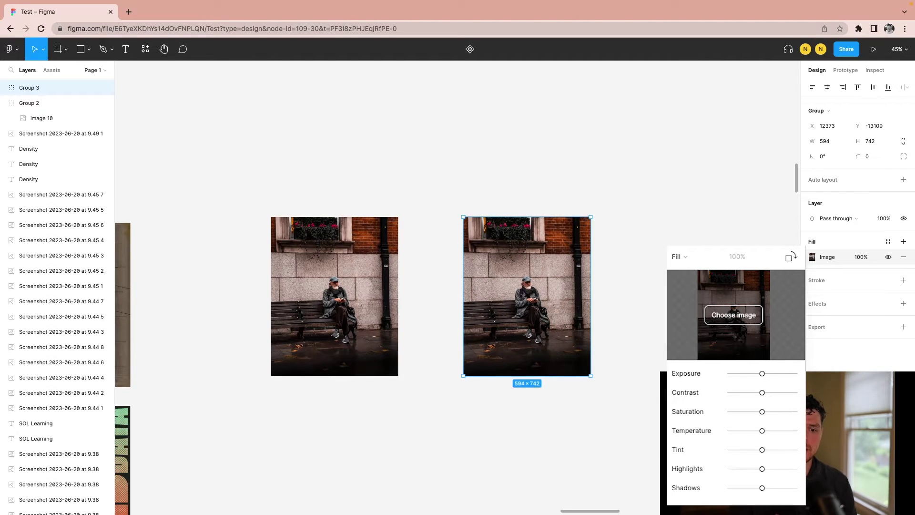
click(701, 280)
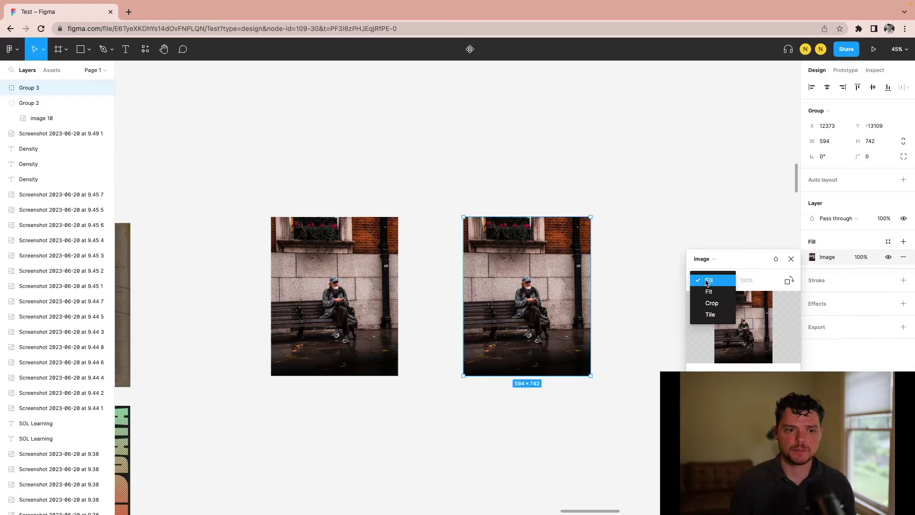
click(722, 307)
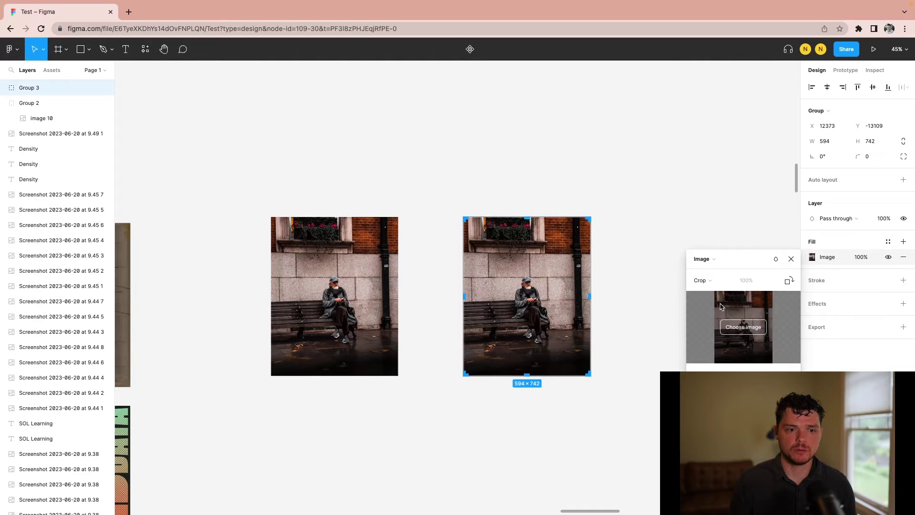
click(705, 280)
click(720, 293)
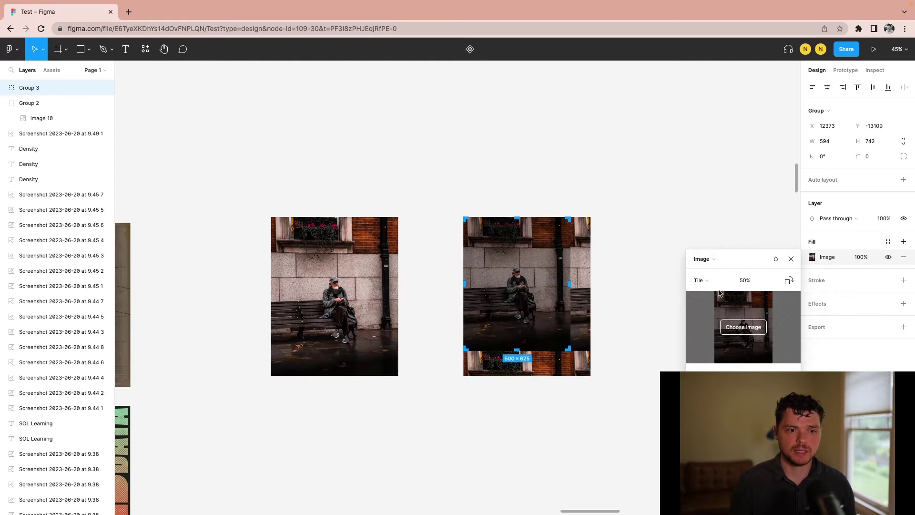
click(706, 280)
click(720, 244)
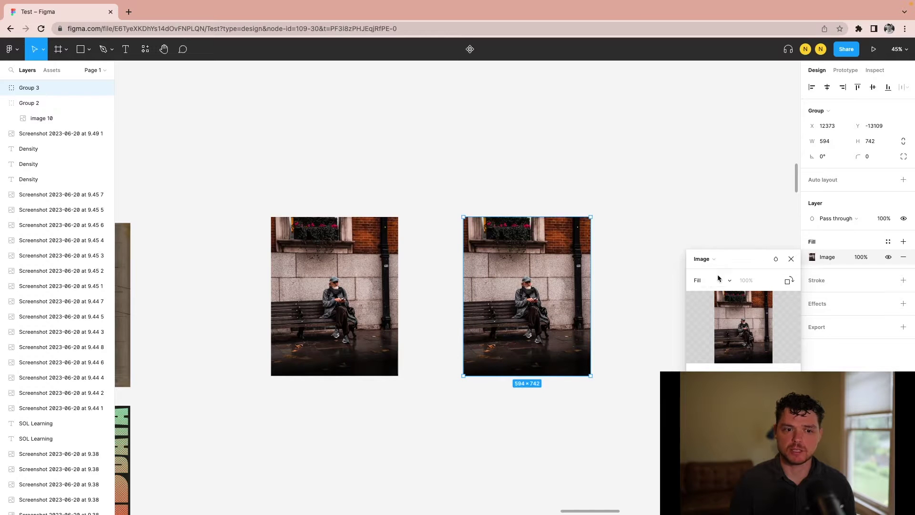
click(662, 295)
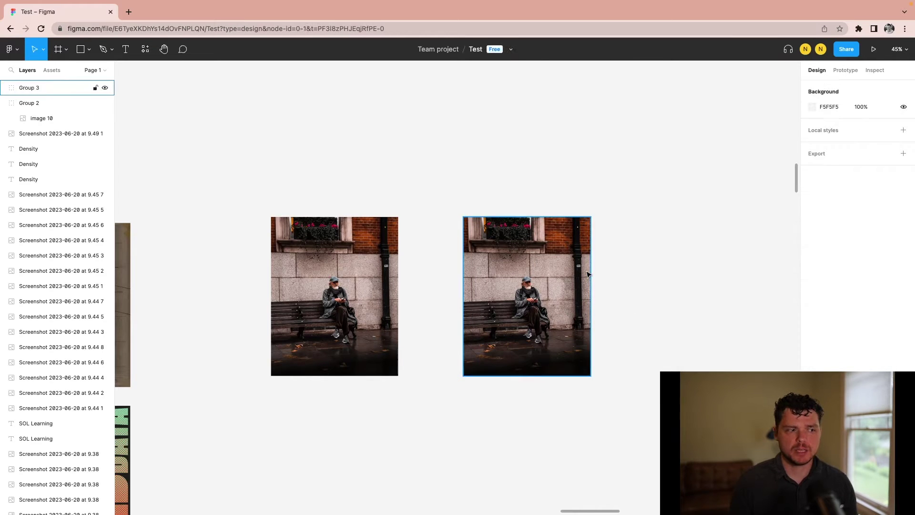
Draw a tall rectangle down the second bench photo and fill it red D35E5E
click(90, 50)
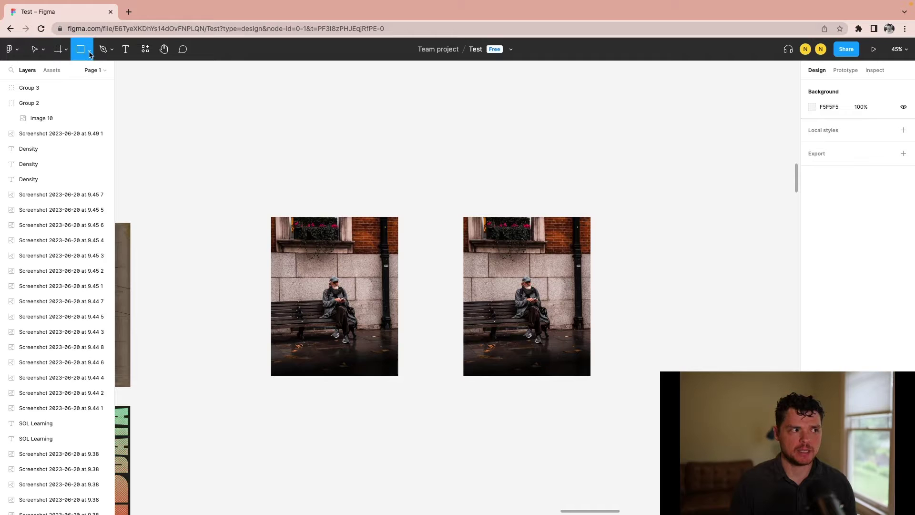
click(93, 73)
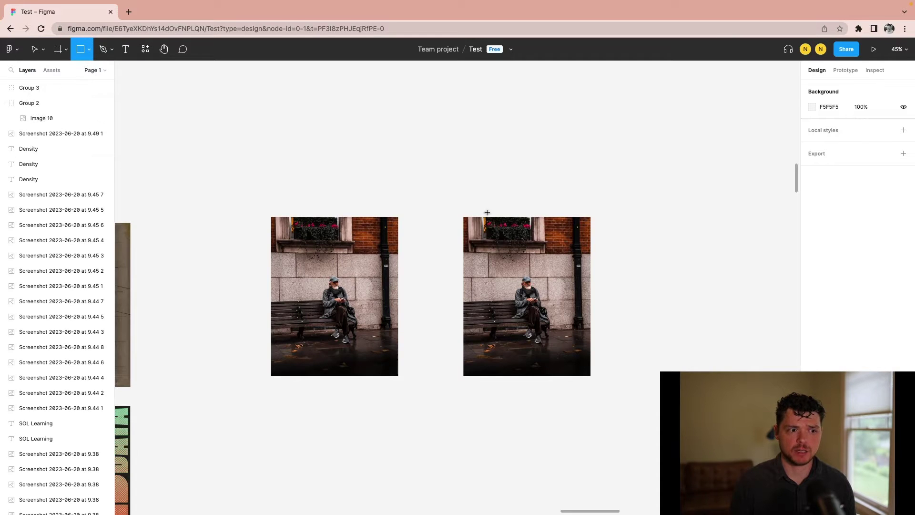
drag(486, 217, 547, 376)
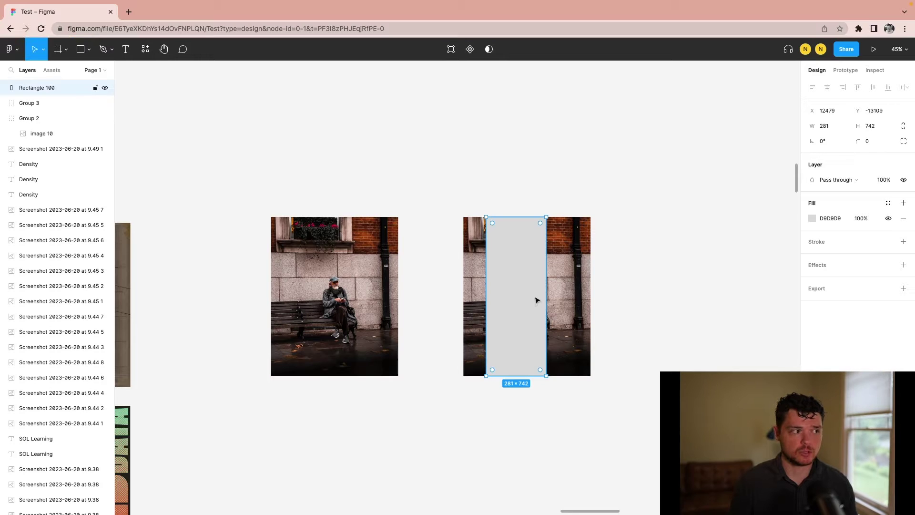
click(814, 218)
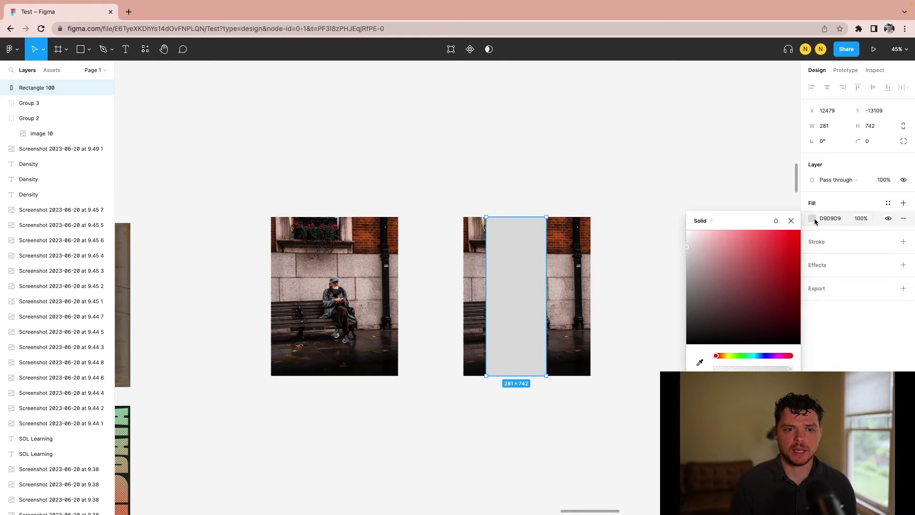
click(738, 247)
click(750, 250)
click(715, 178)
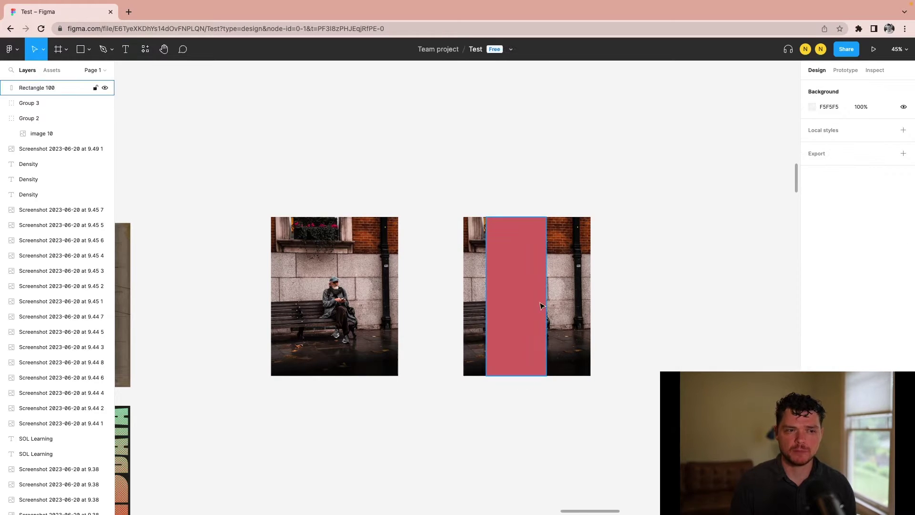
Blend the red strip into the photo and drag out a third copy of the photo
click(541, 306)
click(838, 182)
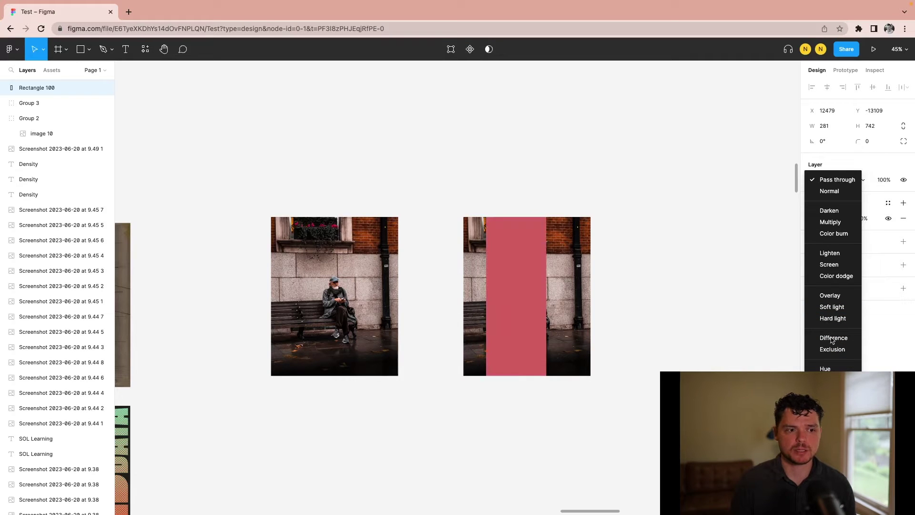
click(832, 339)
mouse_move(573, 300)
mouse_down()
mouse_move(706, 300)
mouse_move(691, 293)
mouse_up()
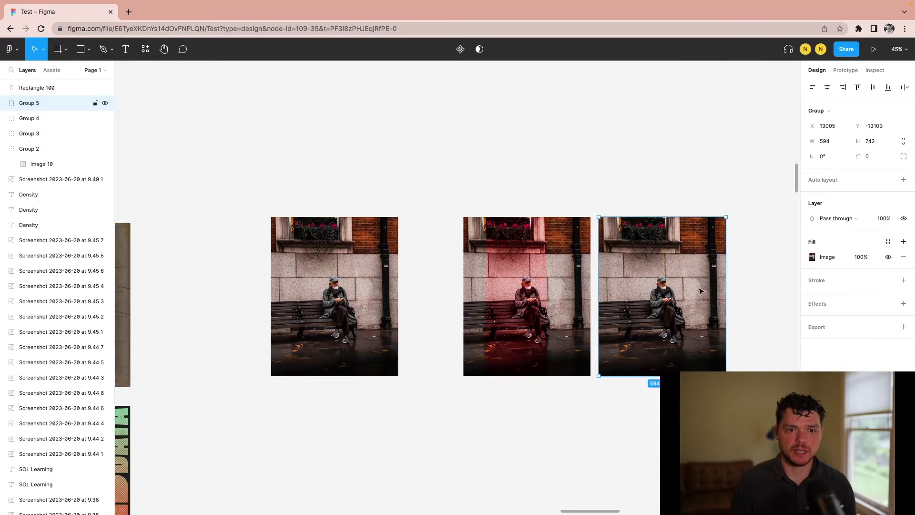
Narrow the red soft-light strip to 163 × 742 and move it over the seated man
click(837, 218)
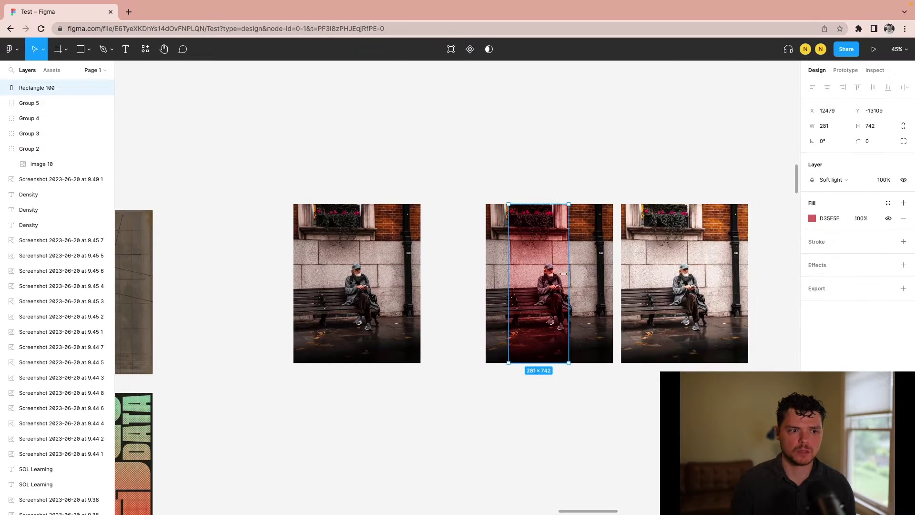
mouse_move(570, 281)
mouse_down()
mouse_move(543, 281)
mouse_move(552, 282)
mouse_up()
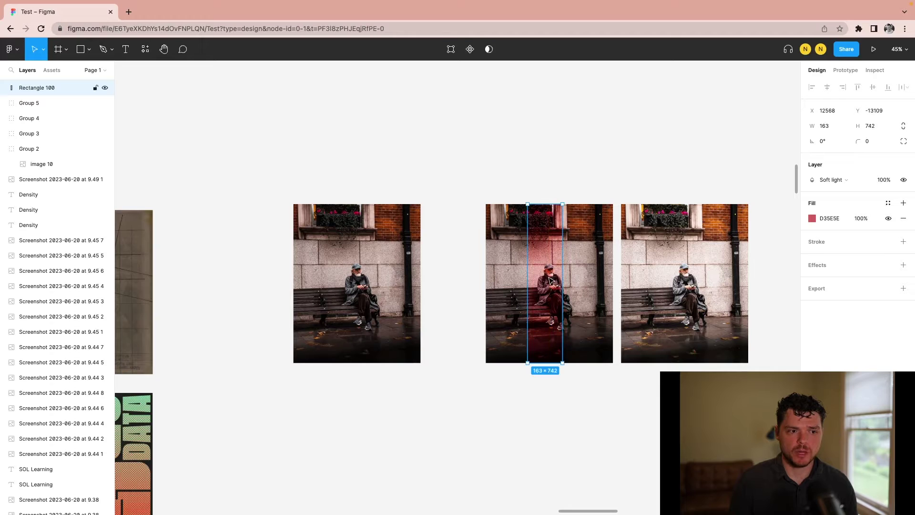
click(633, 414)
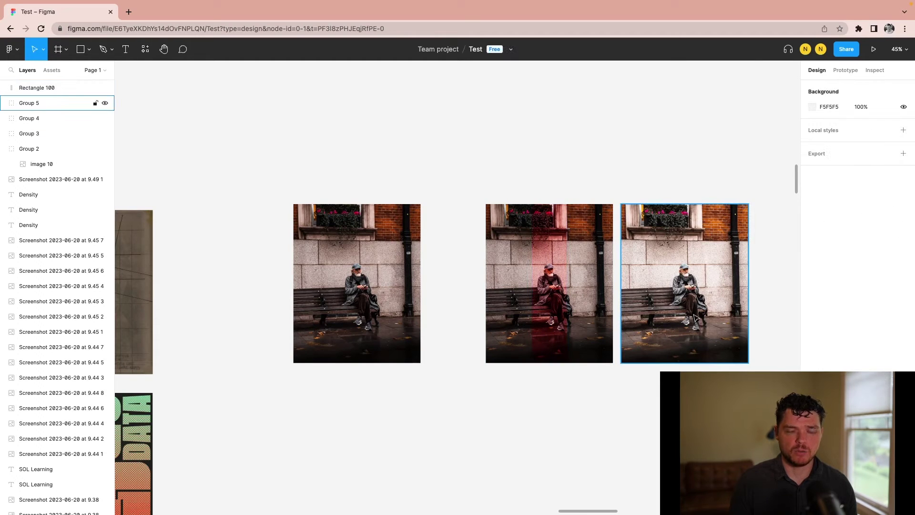
scroll(652, 329, right, 1)
scroll(561, 298, right, 5)
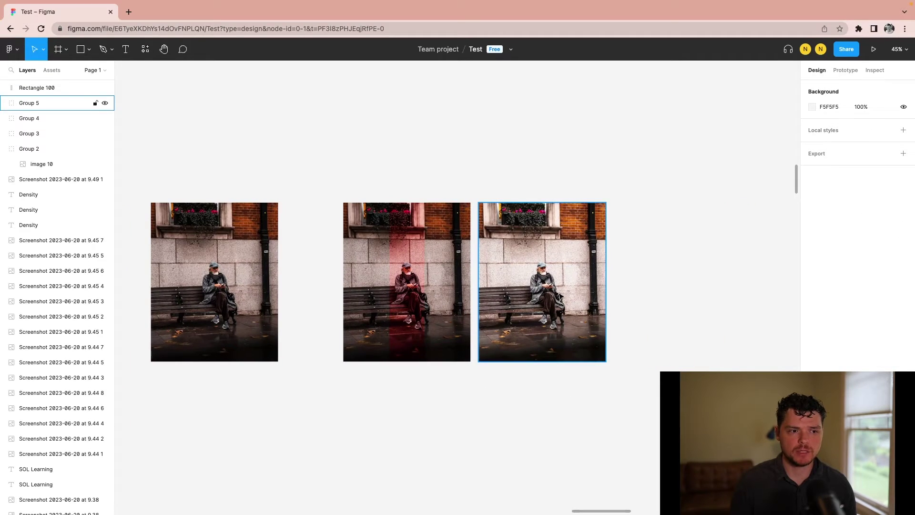
Set the third photo group's blend mode back to Normal
click(549, 291)
drag(548, 291, 561, 298)
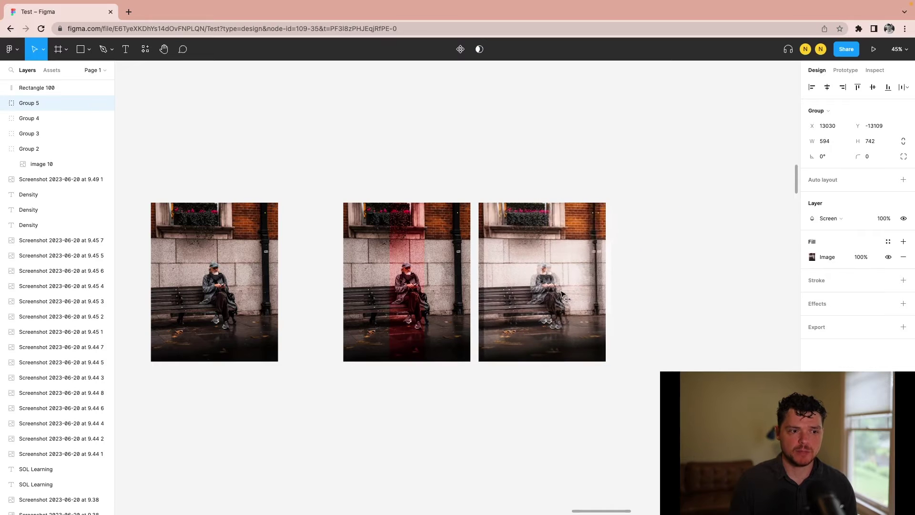
click(829, 218)
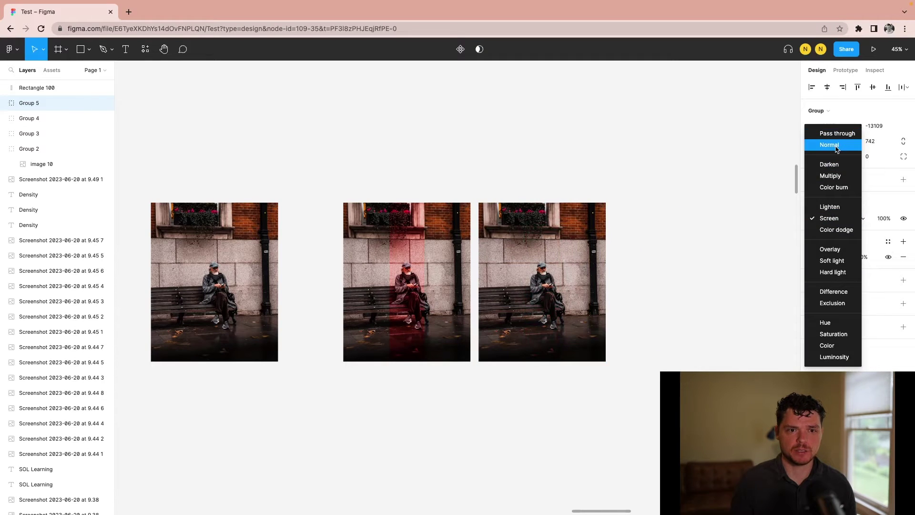
click(832, 146)
Crop the third photo's image fill by trimming its right edge inward
click(839, 257)
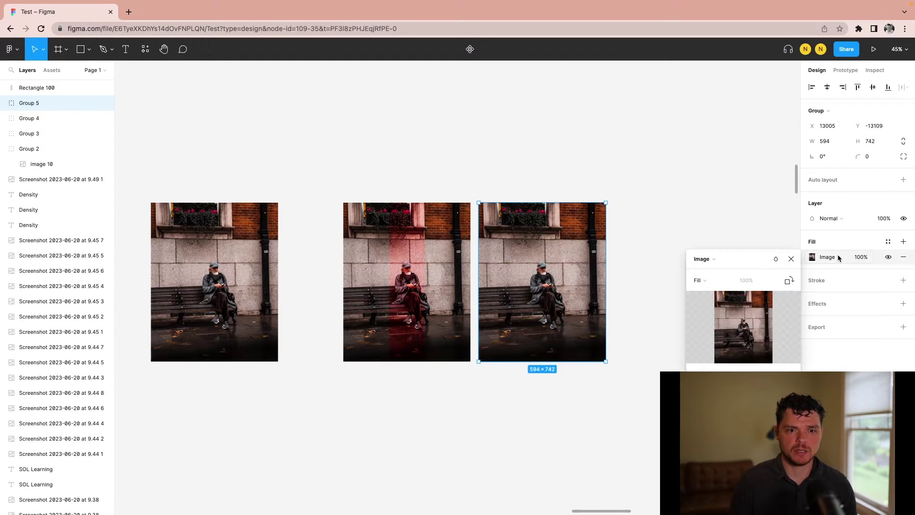
click(714, 261)
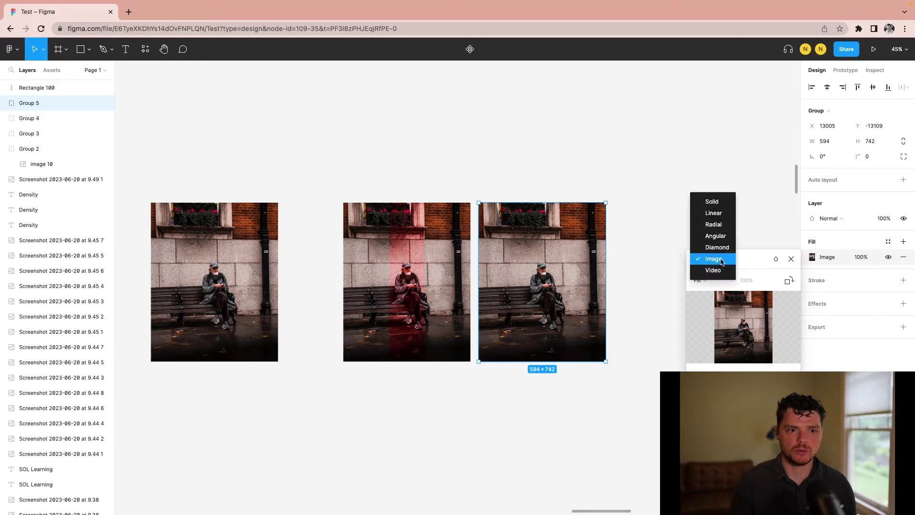
click(700, 280)
click(701, 301)
drag(596, 283, 567, 283)
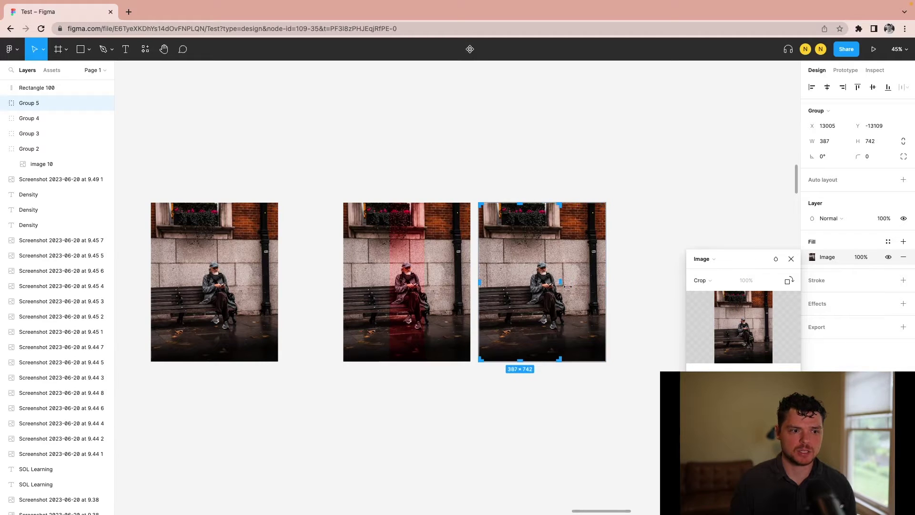
key(Return)
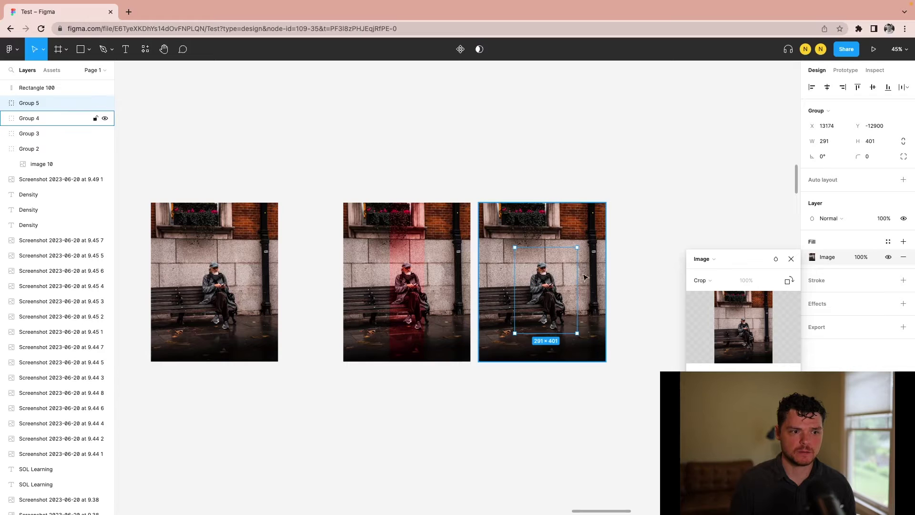
key(Escape)
click(864, 260)
text(25)
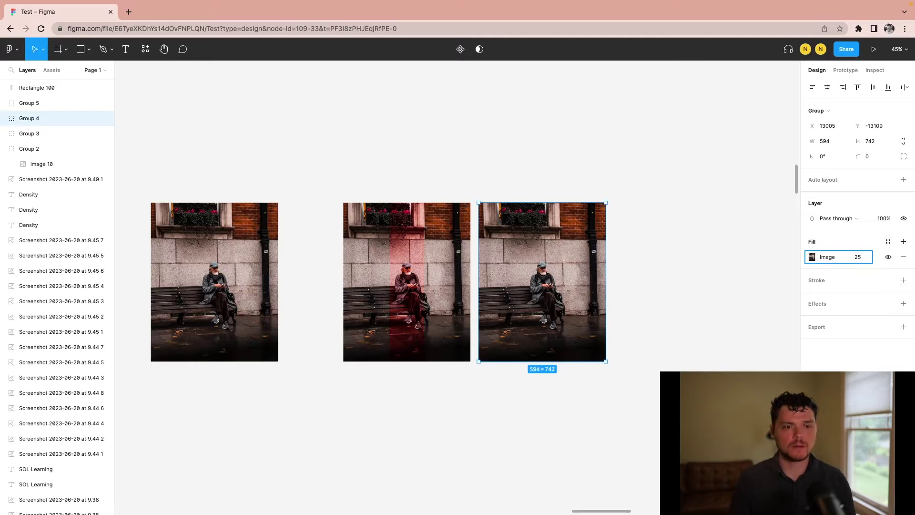
Apply 25% image fill opacity to the third bench photo
click(701, 323)
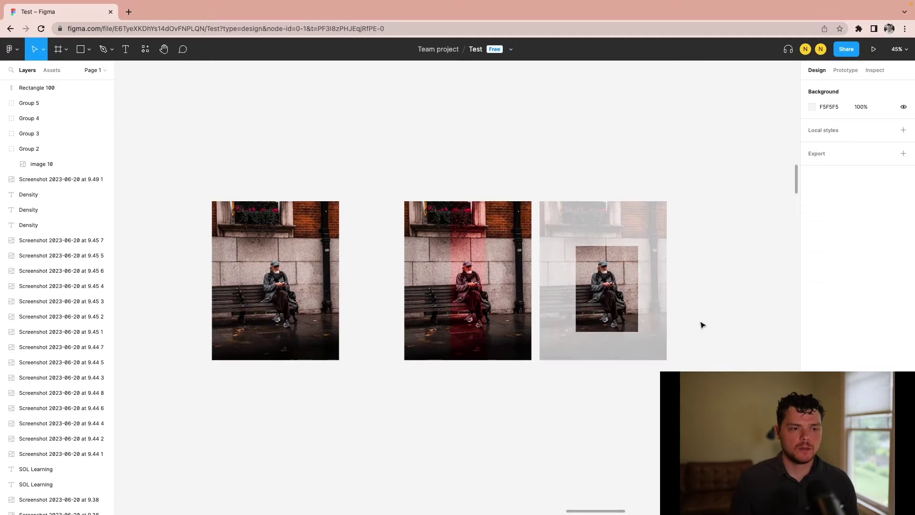
scroll(591, 241, up, 3)
scroll(590, 241, up, 4)
scroll(591, 243, down, 2)
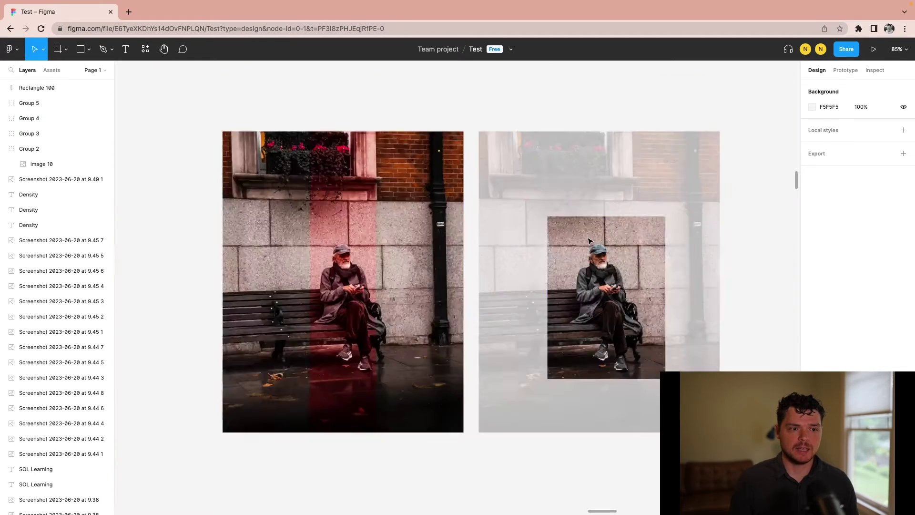
scroll(591, 244, down, 1)
scroll(596, 248, up, 2)
Crop the inner cutout of the seated man down to 244 × 401
click(551, 284)
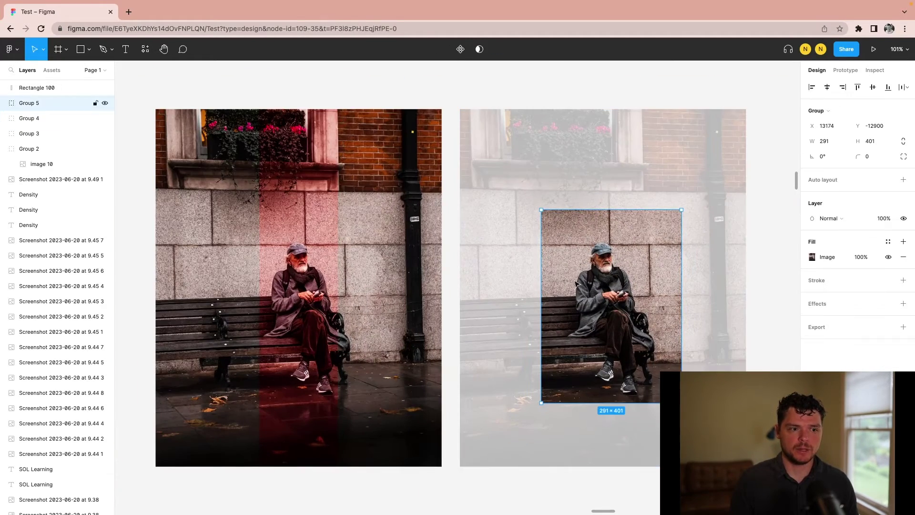
double_click(551, 285)
click(498, 49)
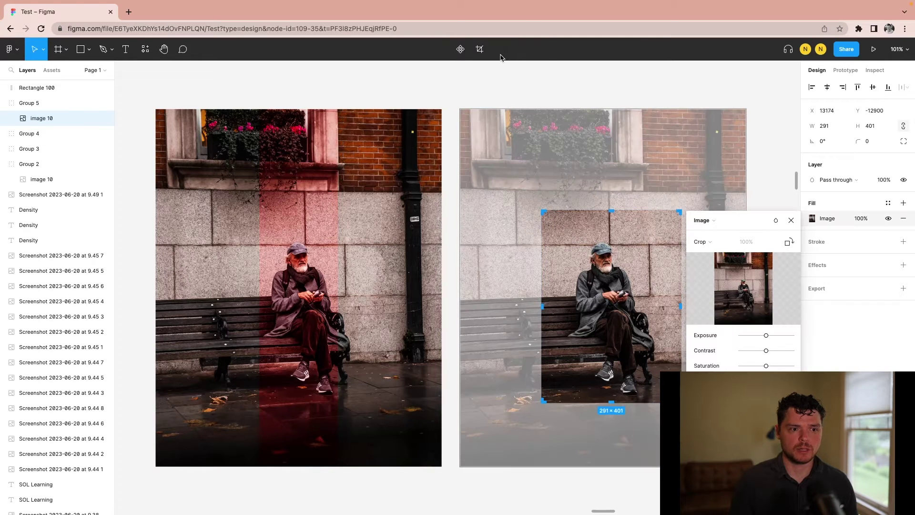
drag(556, 303, 578, 304)
scroll(578, 310, down, 3)
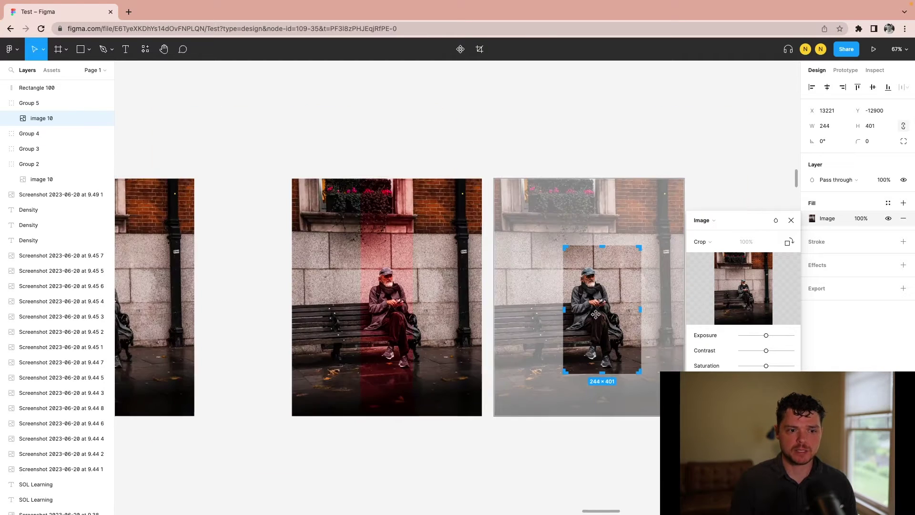
drag(639, 308, 631, 309)
Copy the red soft-light overlay onto the man's inset and resize it to 209 × 401
click(37, 88)
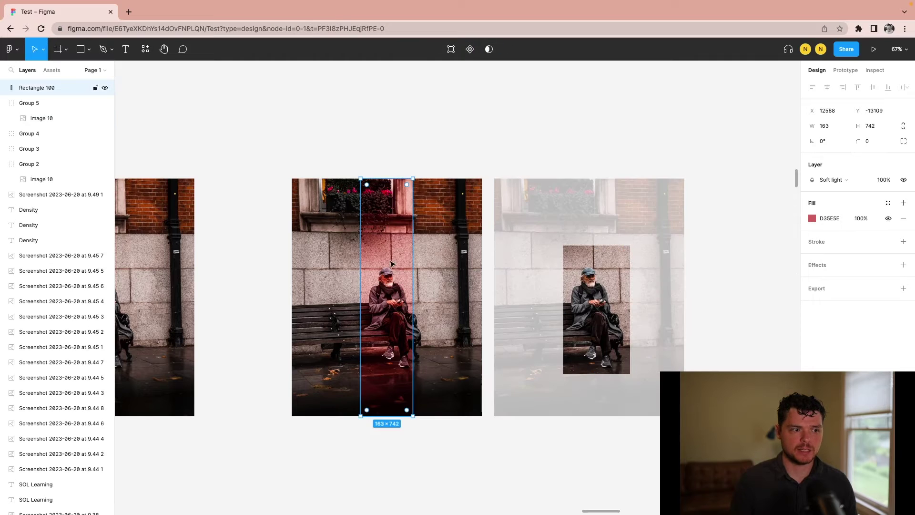
mouse_move(396, 267)
mouse_down()
mouse_move(627, 317)
mouse_move(598, 335)
mouse_up()
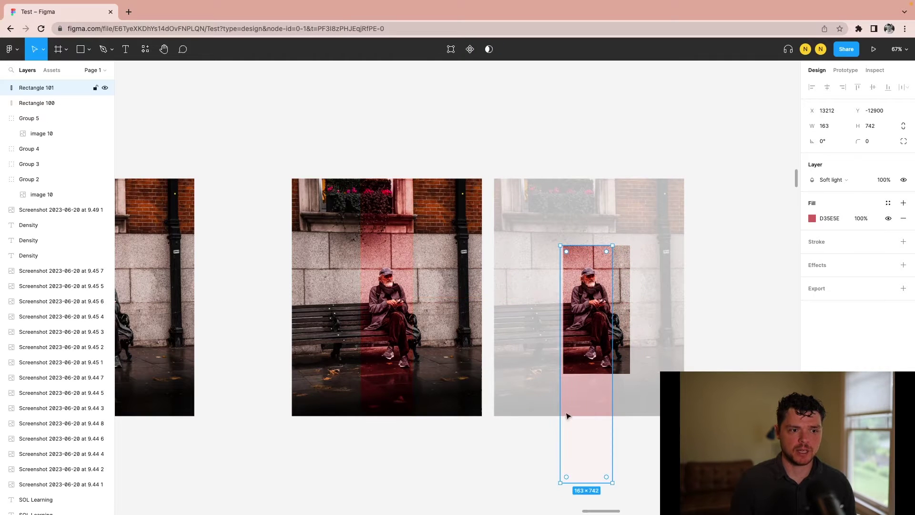
drag(589, 483, 589, 373)
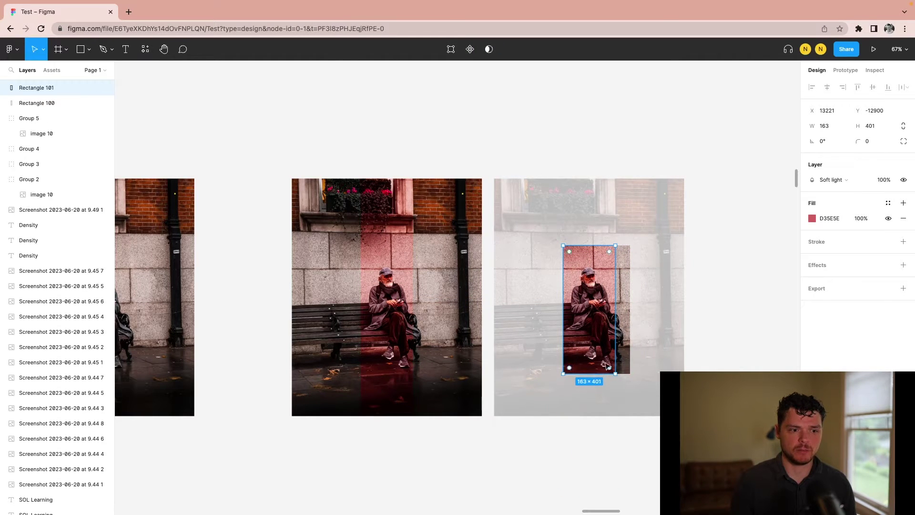
drag(613, 314, 630, 314)
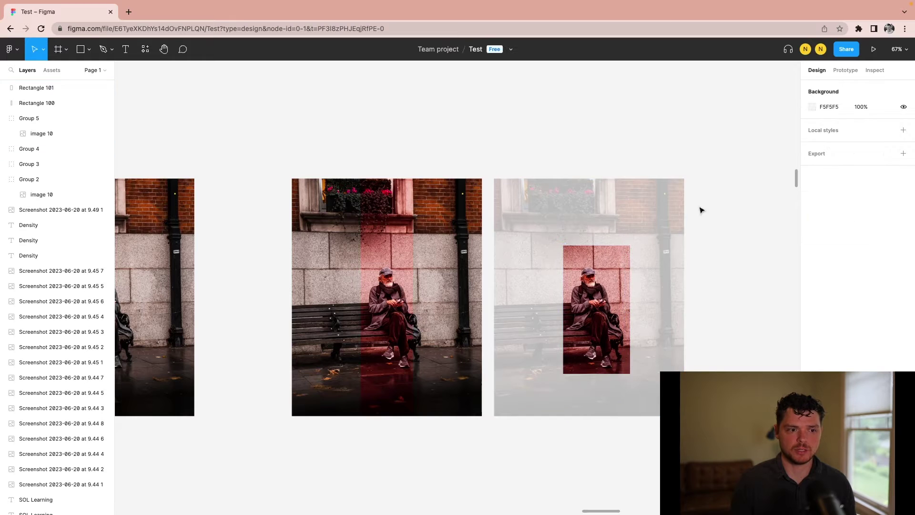
click(701, 206)
scroll(604, 324, down, 3)
scroll(628, 327, up, 3)
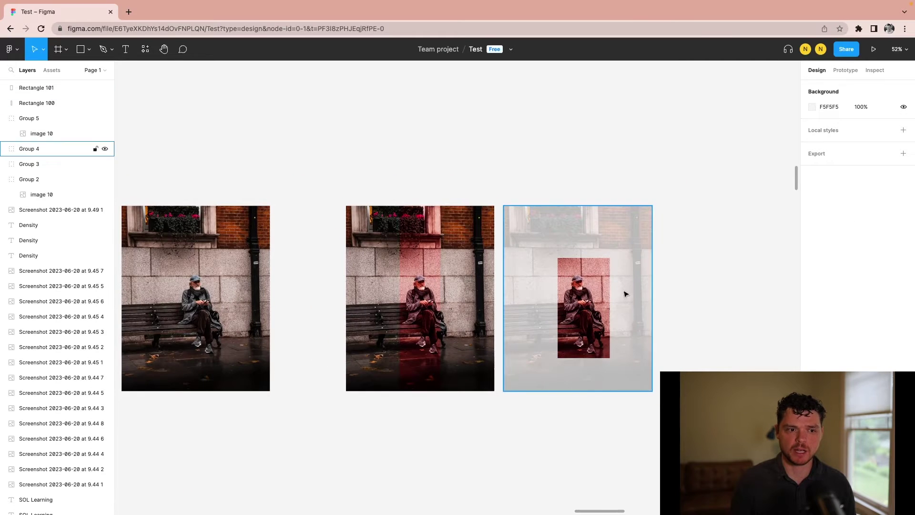
scroll(623, 292, up, 3)
Give the copied overlay a 6 px black outside stroke
click(590, 285)
click(841, 241)
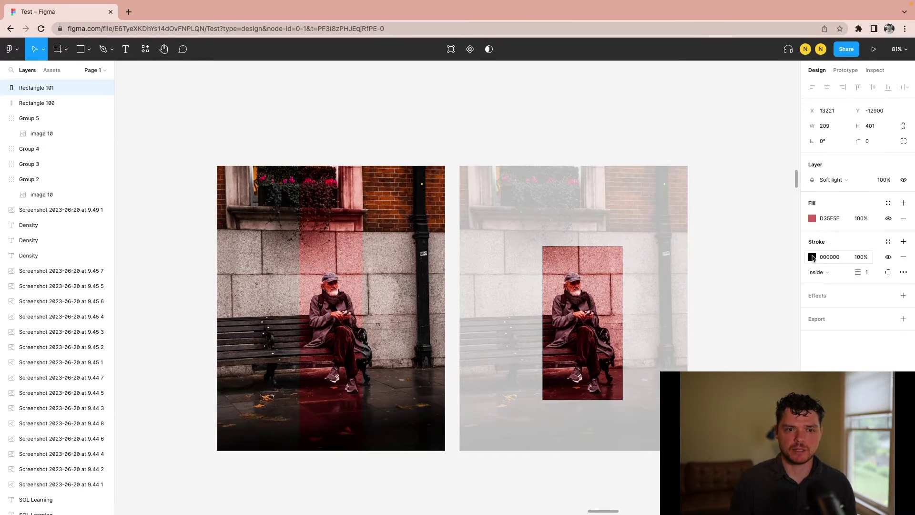
click(812, 257)
click(747, 312)
click(736, 188)
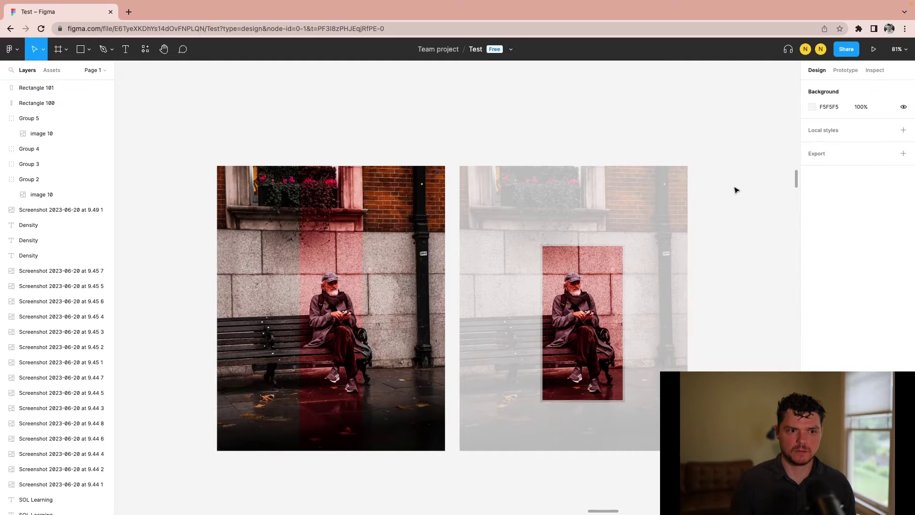
click(608, 317)
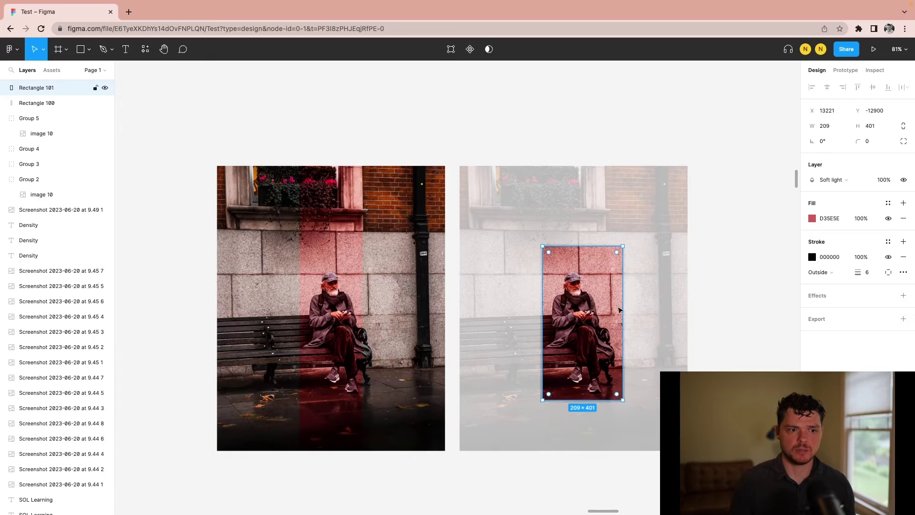
Raise the faded third photo's image fill opacity above 25%
scroll(615, 310, up, 3)
scroll(553, 311, down, 5)
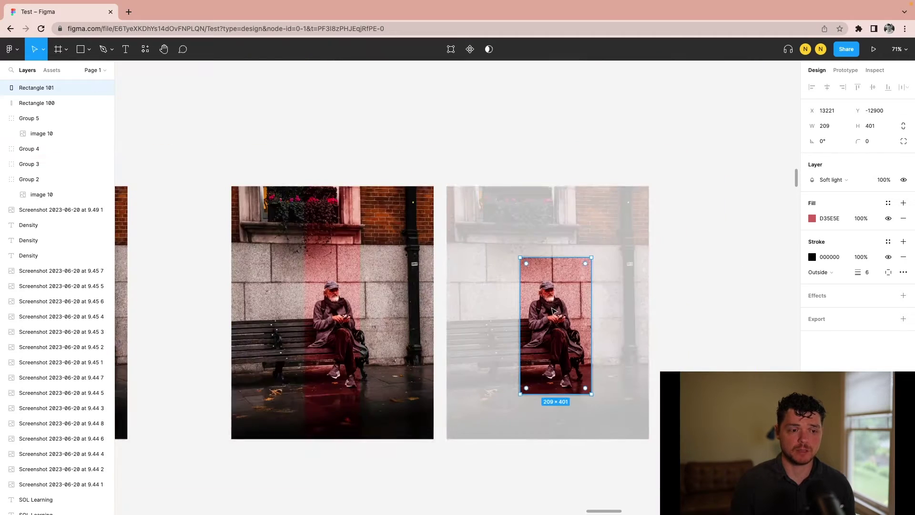
click(620, 312)
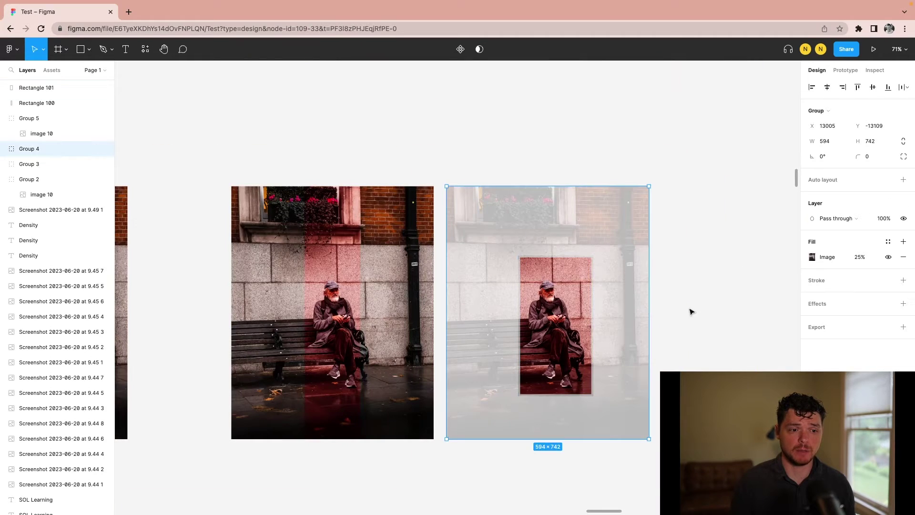
click(864, 258)
text(5)
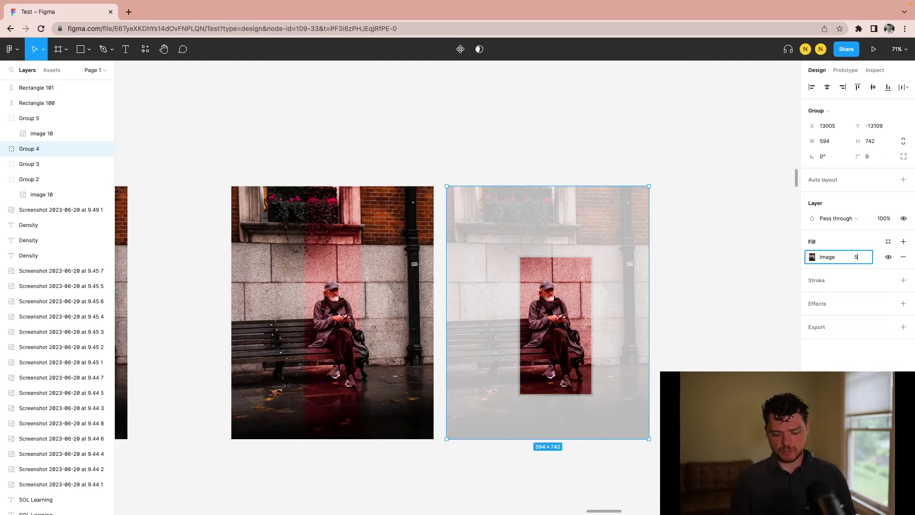
key(Return)
click(709, 291)
Pan across the canvas to review the three bench-photo variations side by side
scroll(725, 319, down, 2)
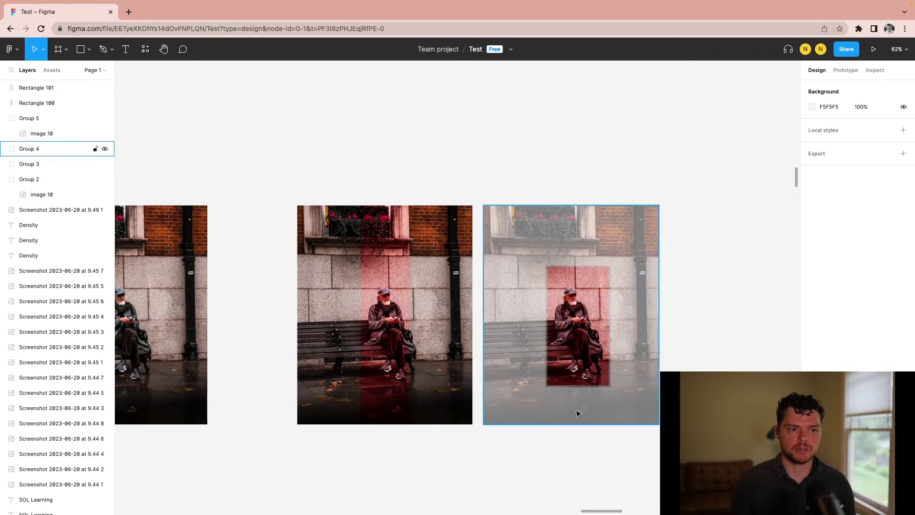
scroll(578, 414, up, 3)
scroll(616, 346, down, 2)
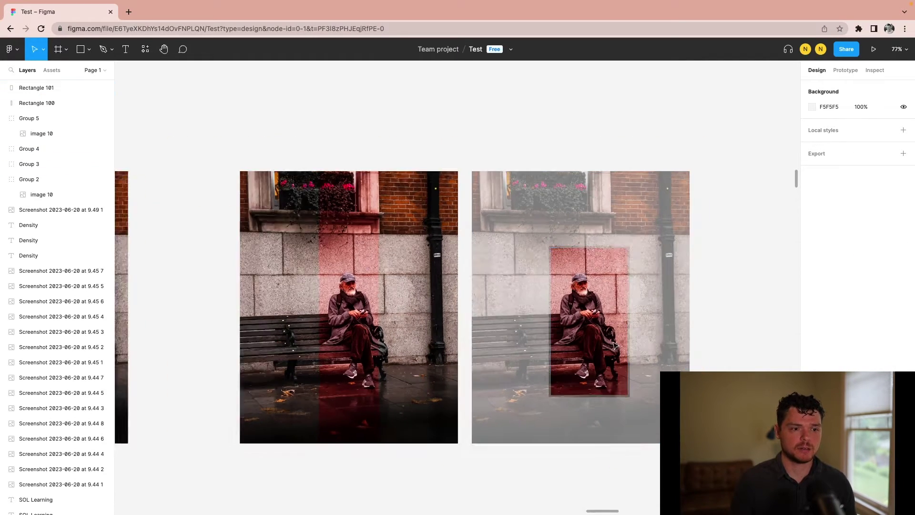
scroll(615, 346, down, 3)
scroll(649, 406, left, 3)
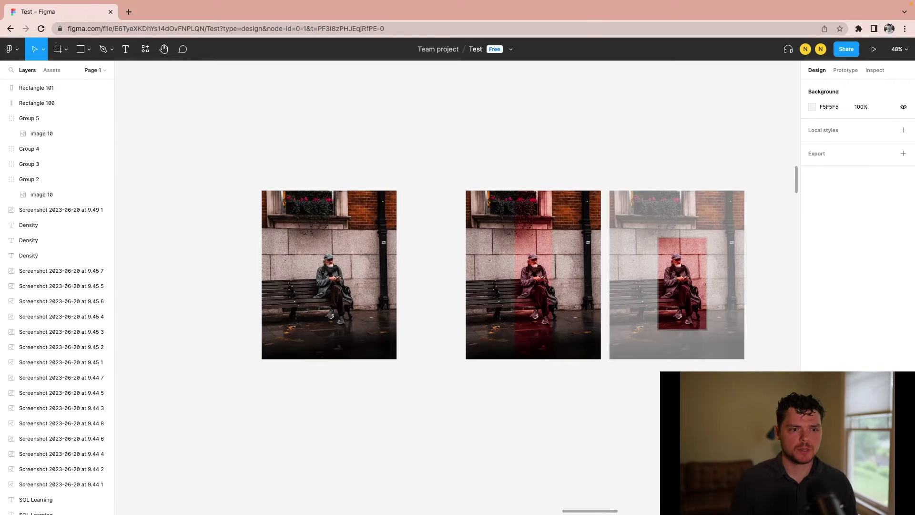
scroll(428, 275, down, 1)
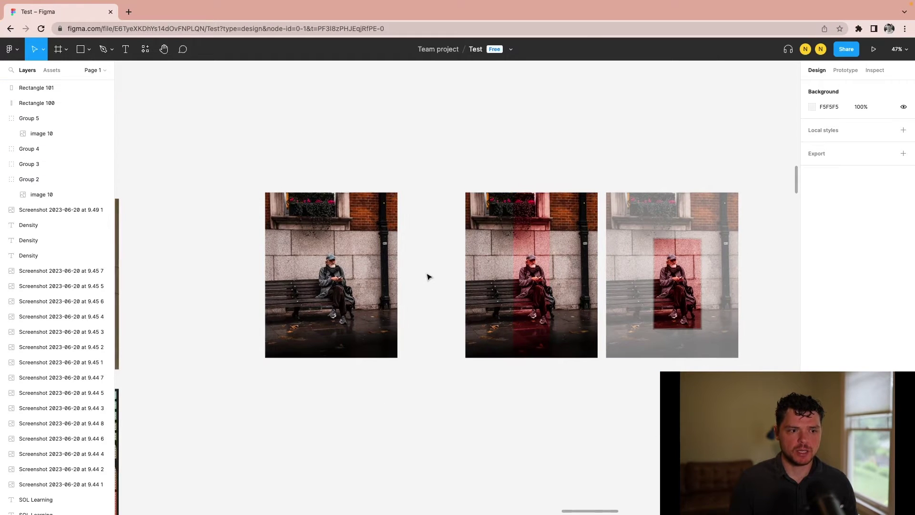
scroll(428, 276, down, 3)
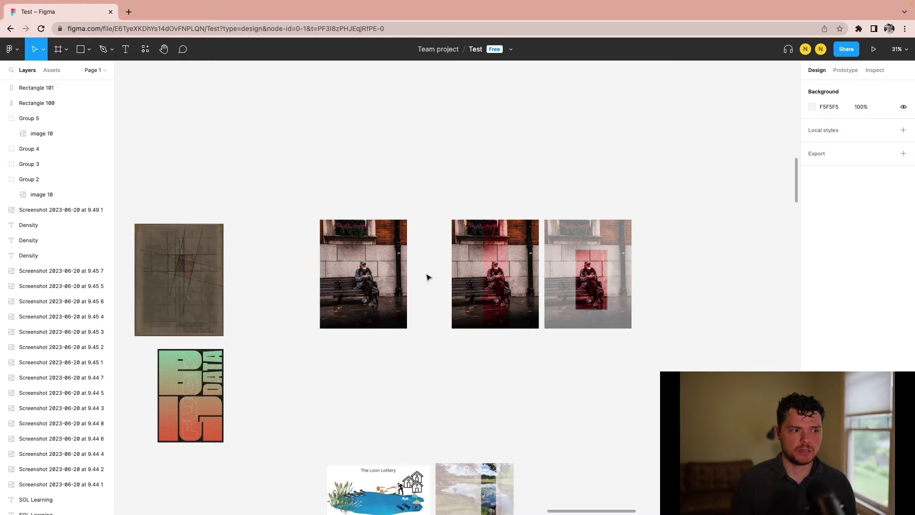
Duplicate the plain bench photo and place the copy below the original
scroll(428, 278, up, 2)
click(339, 263)
scroll(338, 263, up, 5)
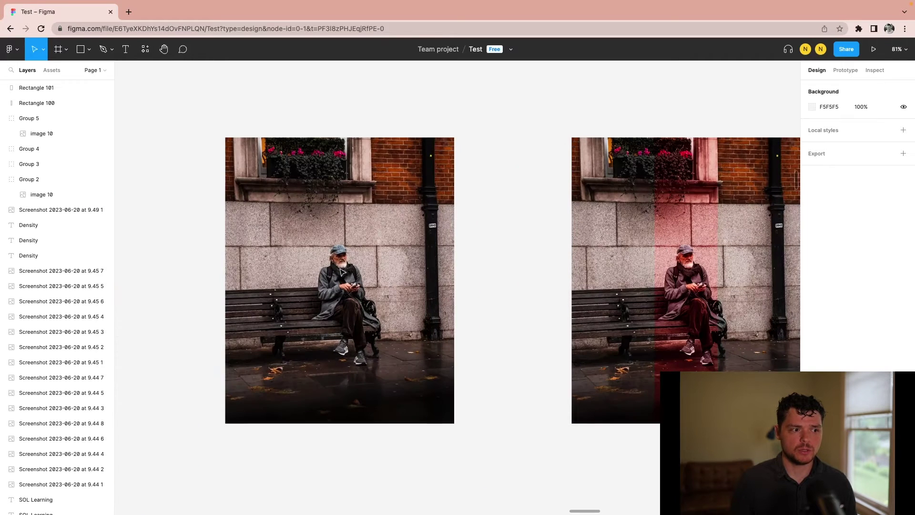
scroll(353, 261, down, 3)
drag(388, 240, 389, 397)
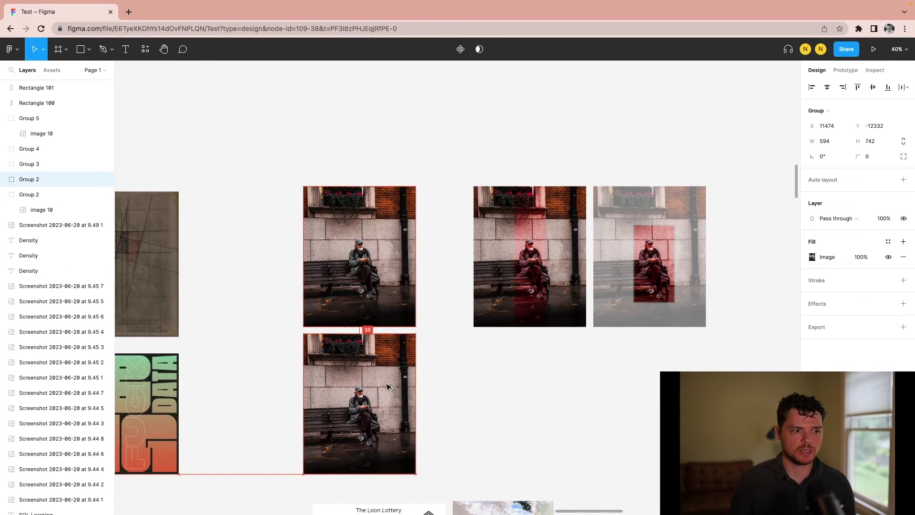
scroll(517, 398, down, 3)
scroll(564, 323, up, 3)
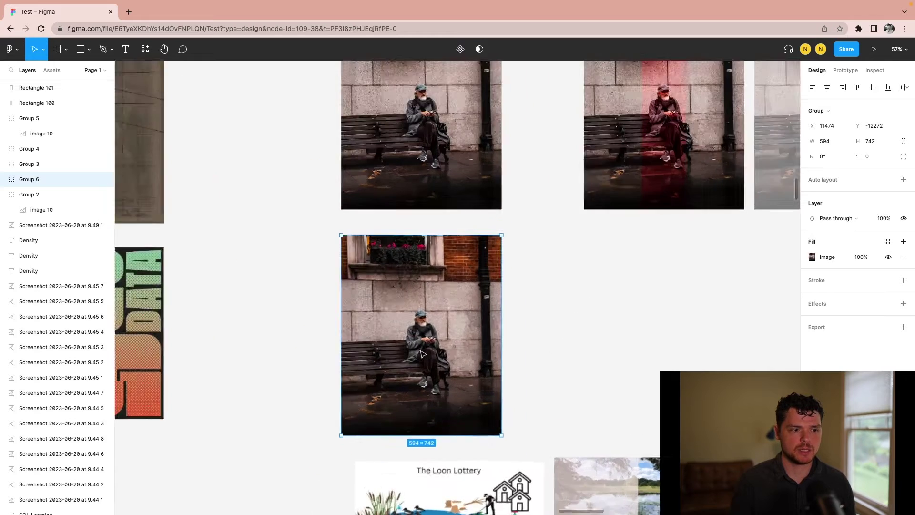
scroll(420, 349, up, 3)
Trace a closed Pen outline, Vector 5, around the seated man on the copy
click(104, 50)
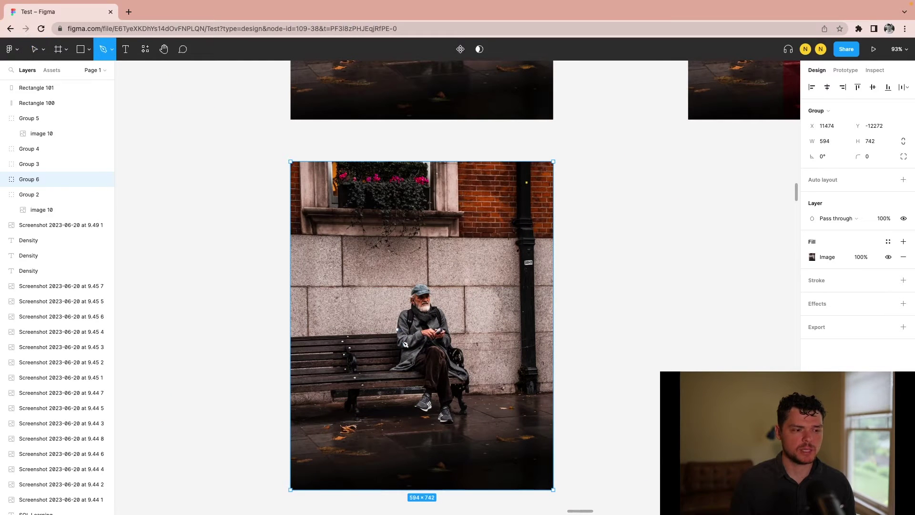
click(421, 407)
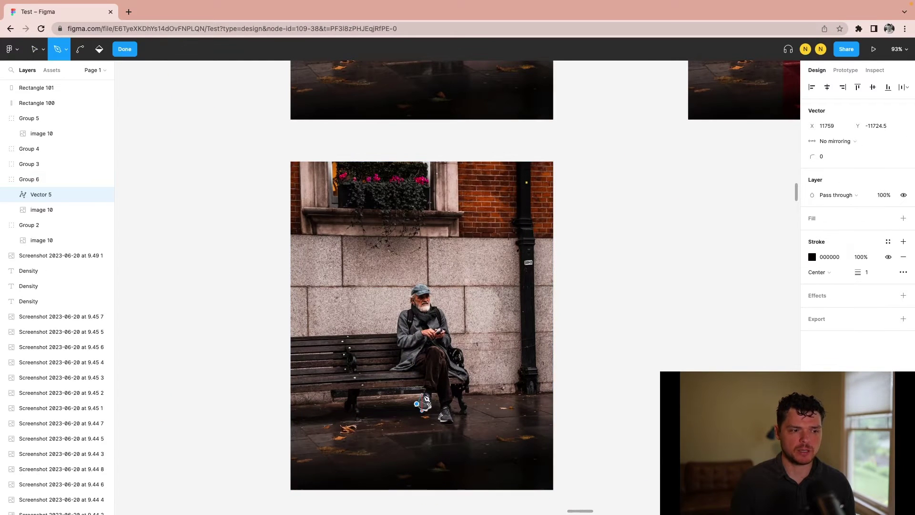
click(427, 372)
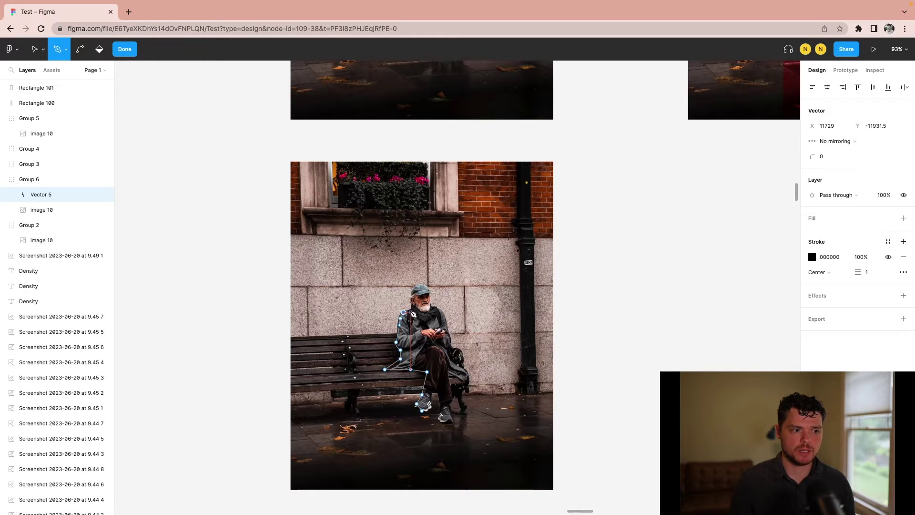
click(411, 301)
click(414, 287)
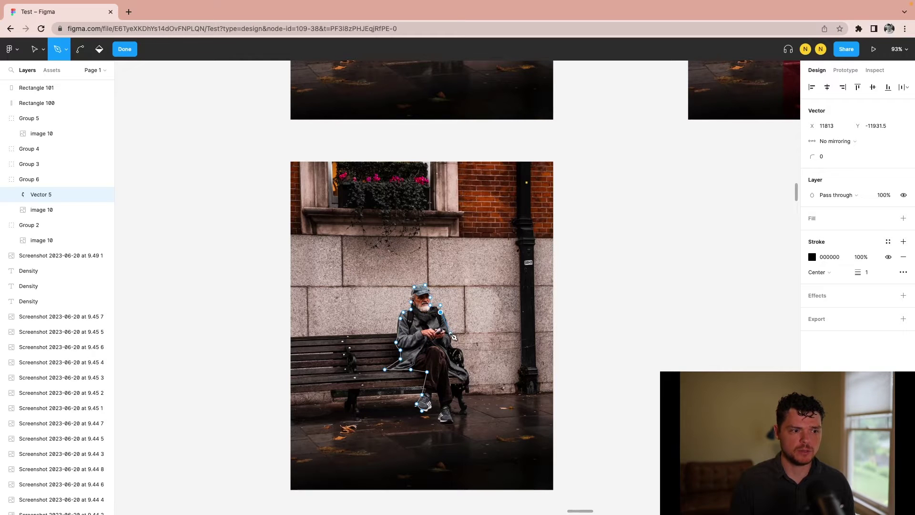
click(449, 333)
click(449, 349)
click(456, 350)
click(457, 373)
click(469, 383)
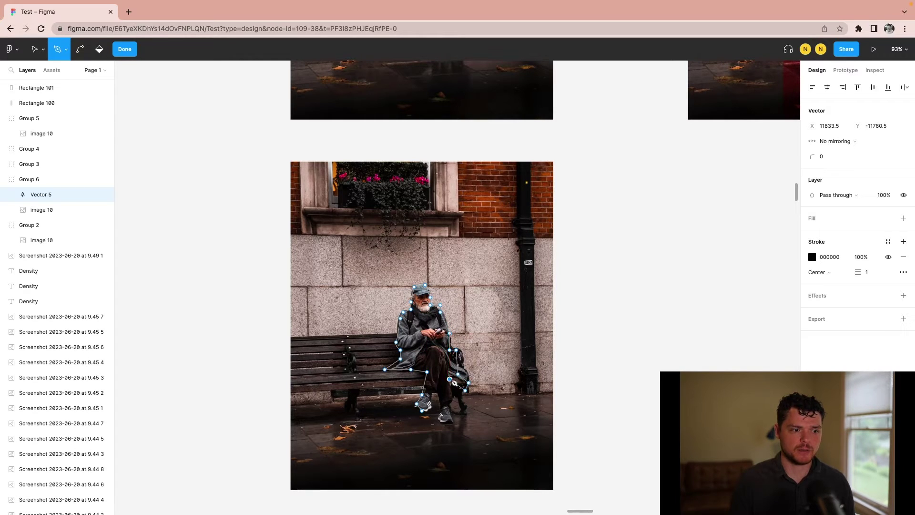
click(443, 420)
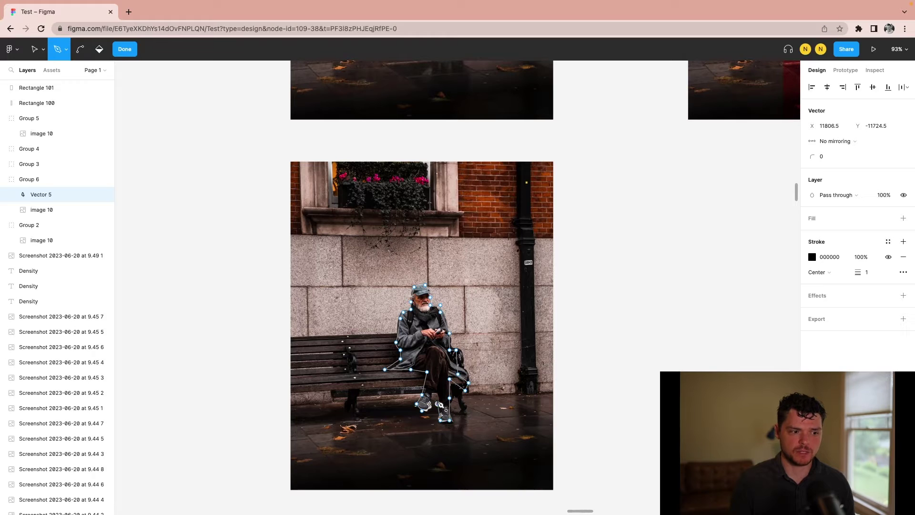
click(430, 403)
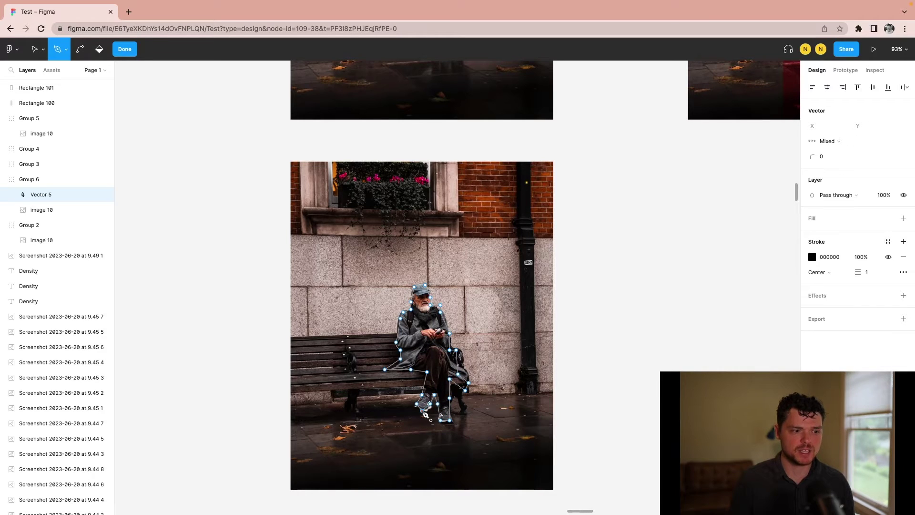
click(403, 357)
key(Escape)
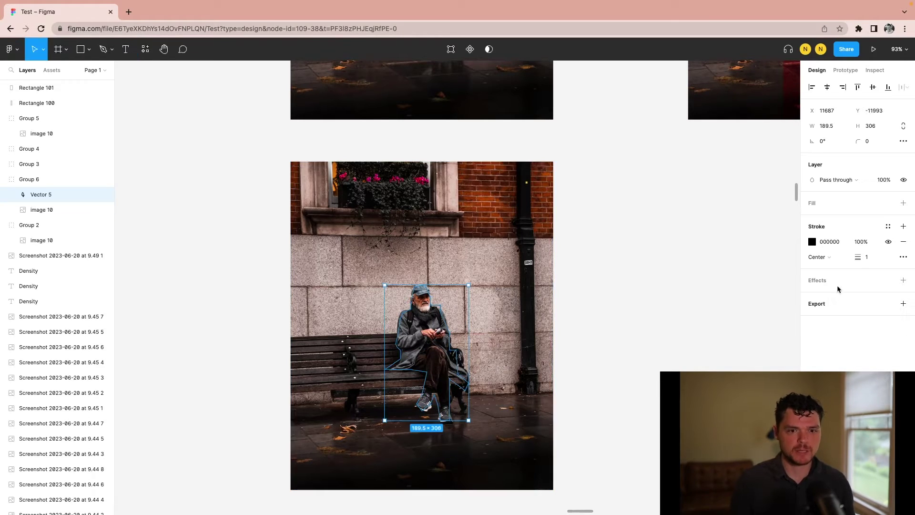
Fill the traced figure pink and remove its outline stroke
click(813, 204)
click(813, 219)
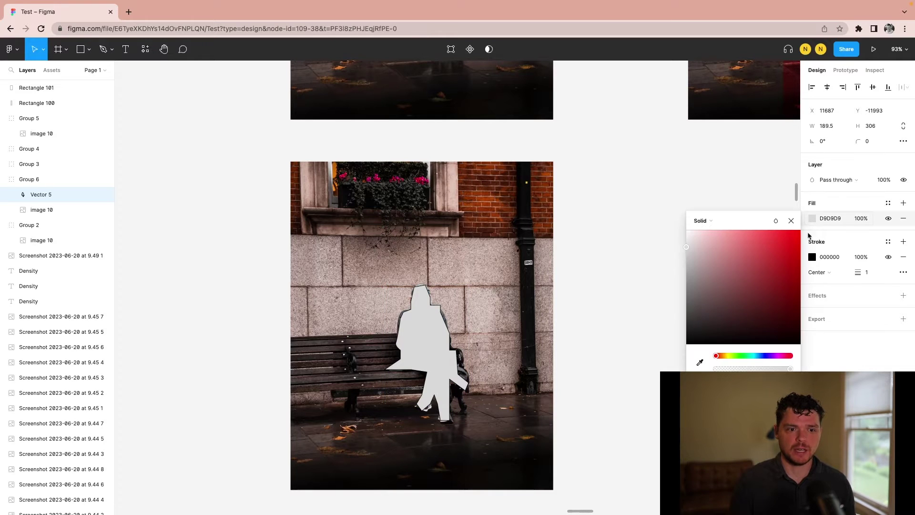
click(729, 259)
click(904, 257)
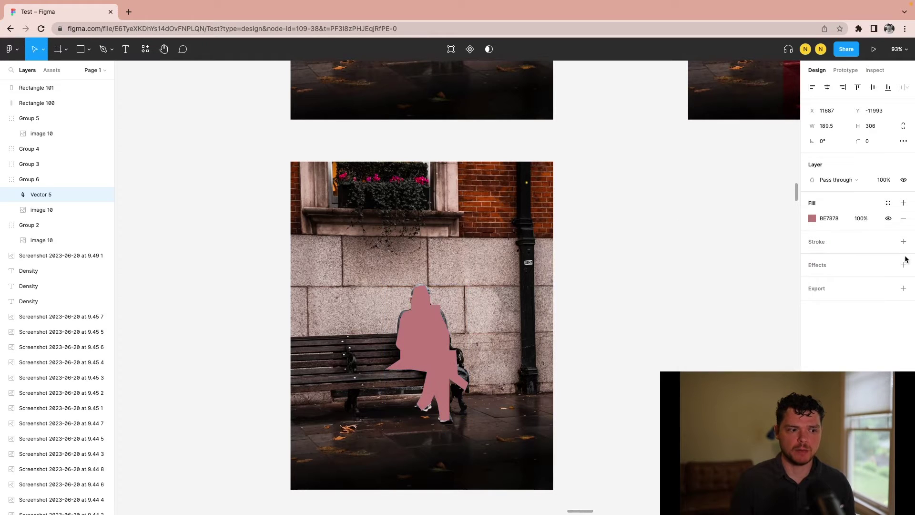
click(626, 340)
Group the bench photo copy and the pink figure with Ctrl+G as Group 7
click(408, 327)
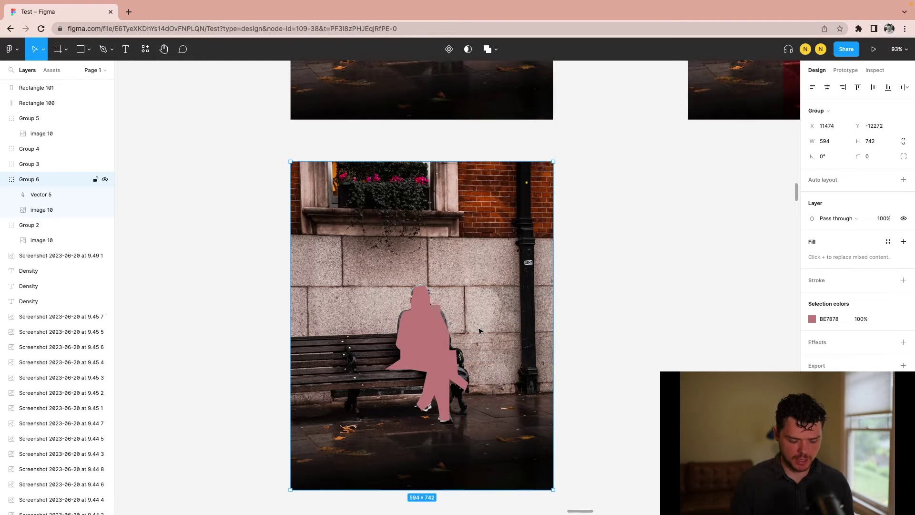
key(ctrl+g)
click(631, 331)
click(553, 323)
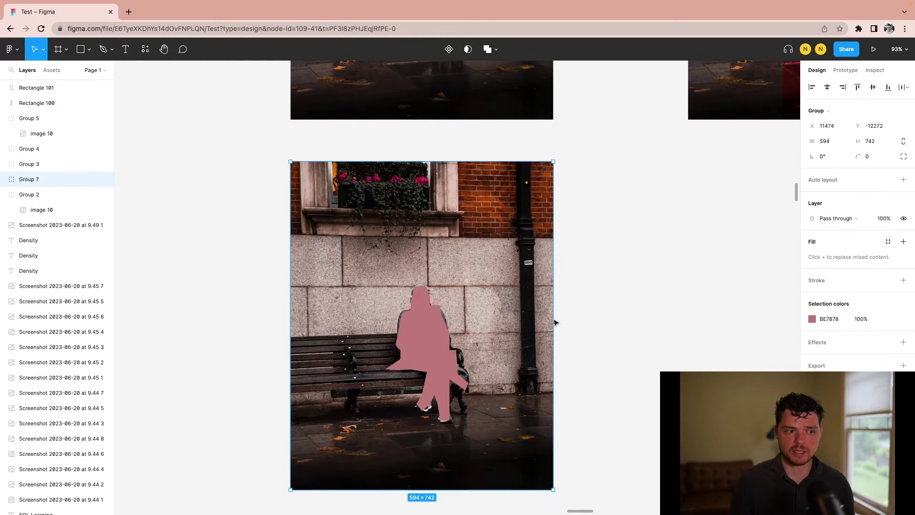
Move Vector 5 below image 10 in Group 7 and use it as a mask
click(3, 180)
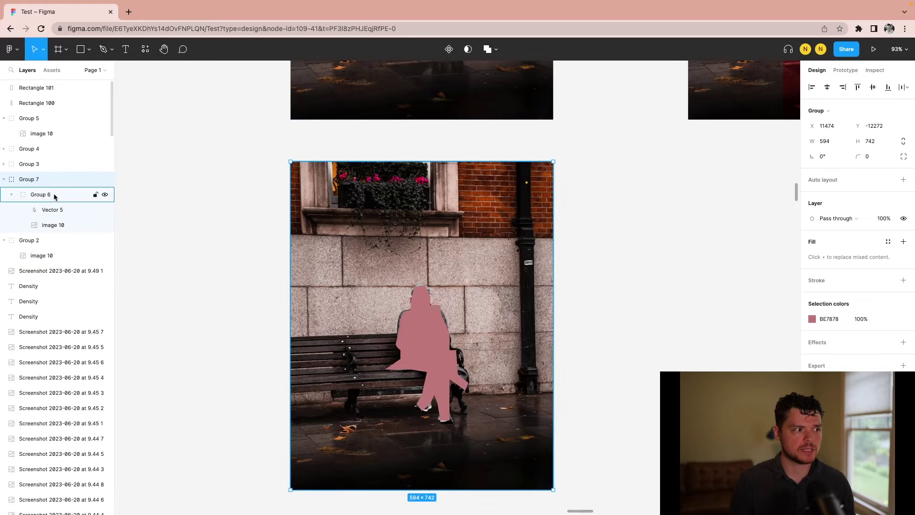
click(60, 211)
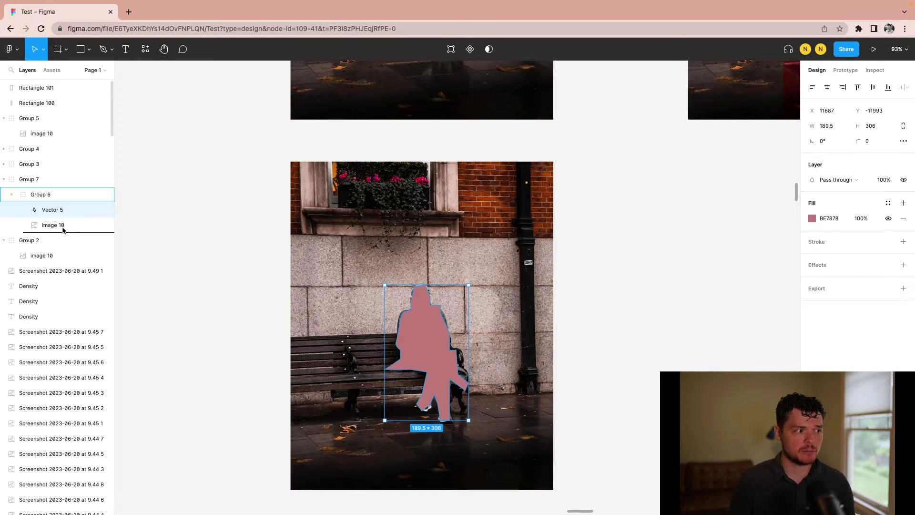
drag(62, 213, 62, 231)
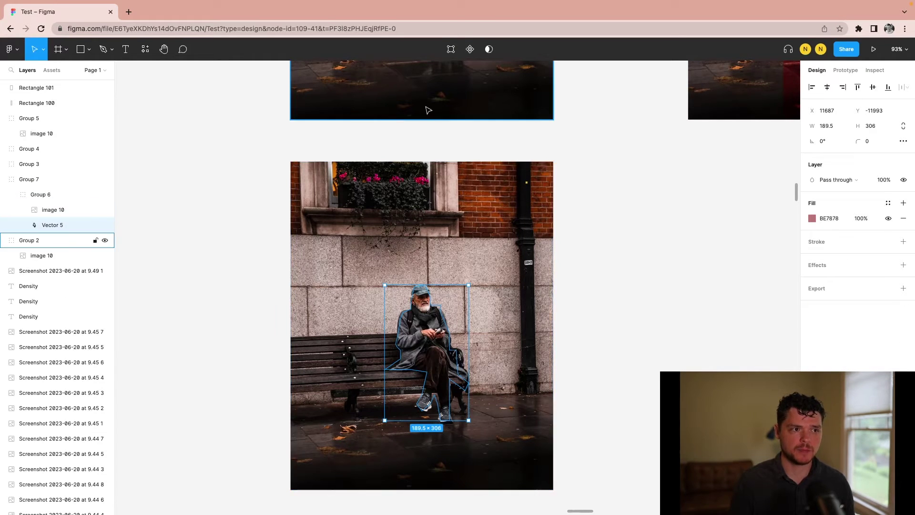
click(488, 49)
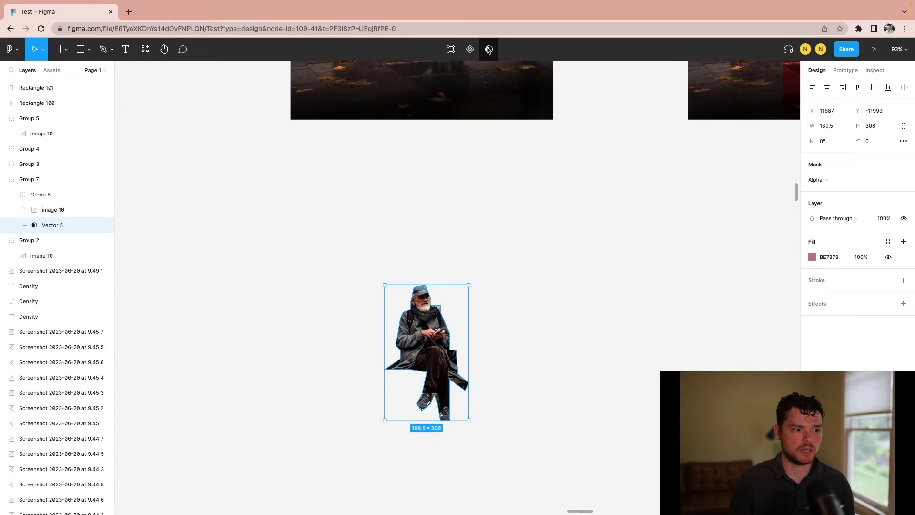
click(568, 329)
scroll(544, 339, down, 5)
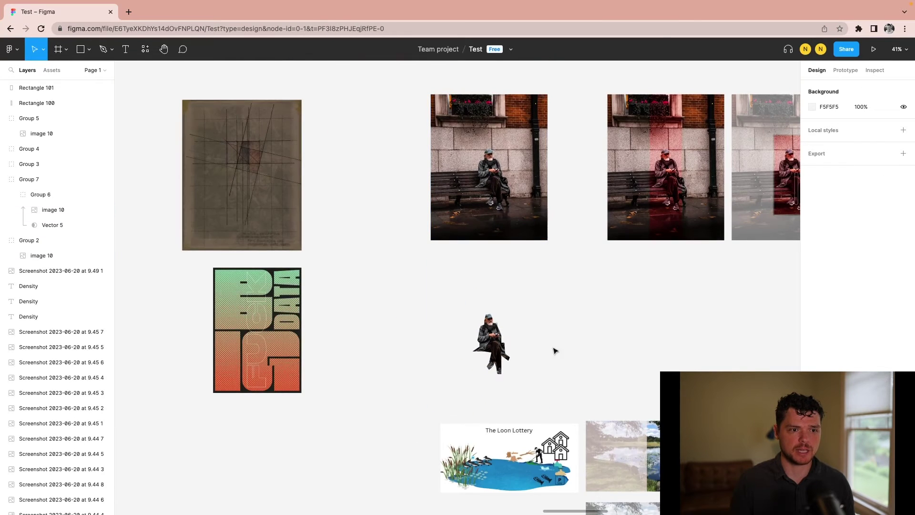
Select the 189.5 × 306 cutout group and zoom around to inspect it
scroll(517, 355, up, 2)
click(472, 350)
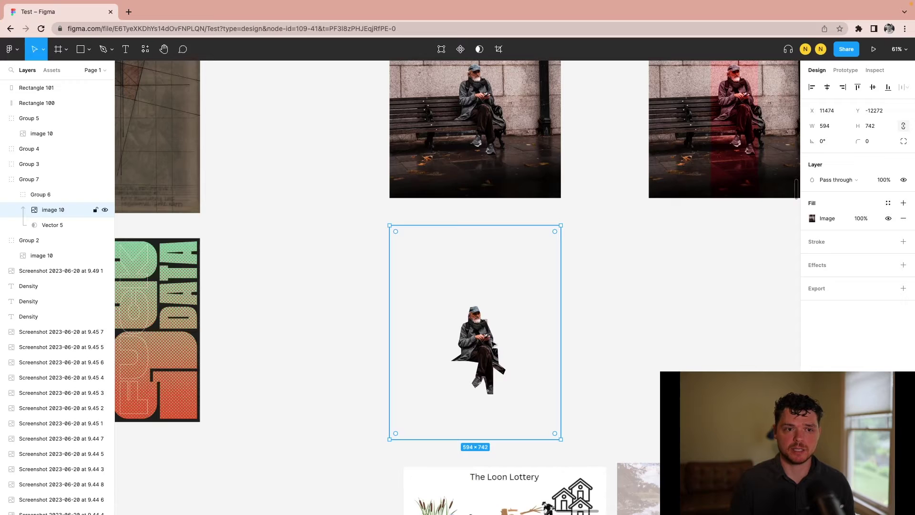
scroll(490, 341, up, 1)
scroll(490, 341, up, 1)
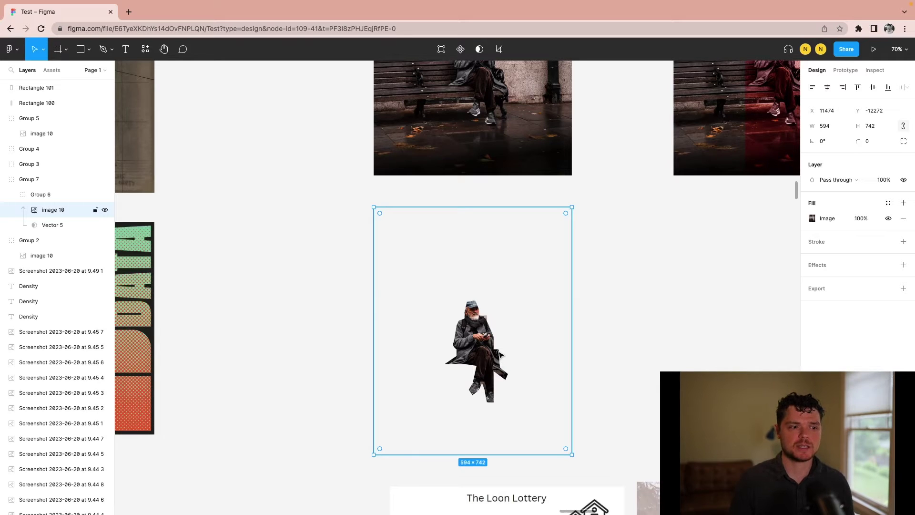
click(645, 328)
scroll(495, 379, down, 1)
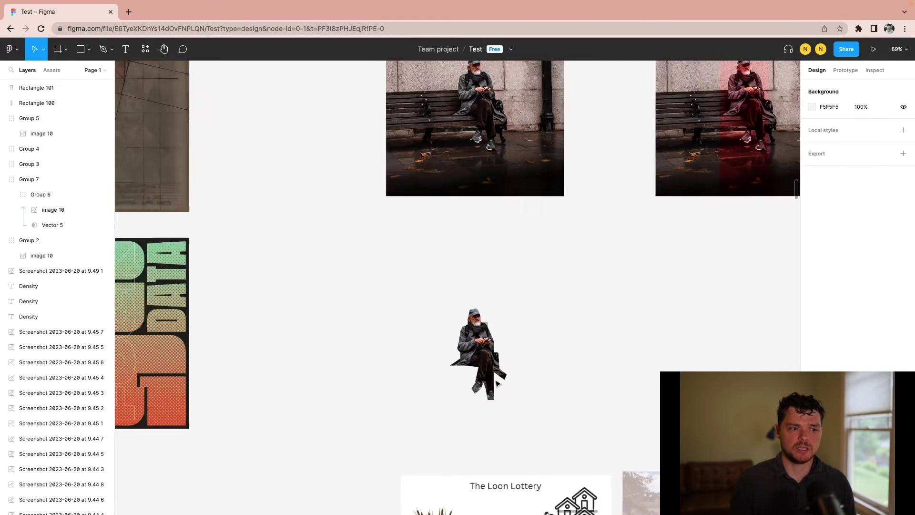
scroll(496, 382, down, 4)
scroll(495, 382, up, 4)
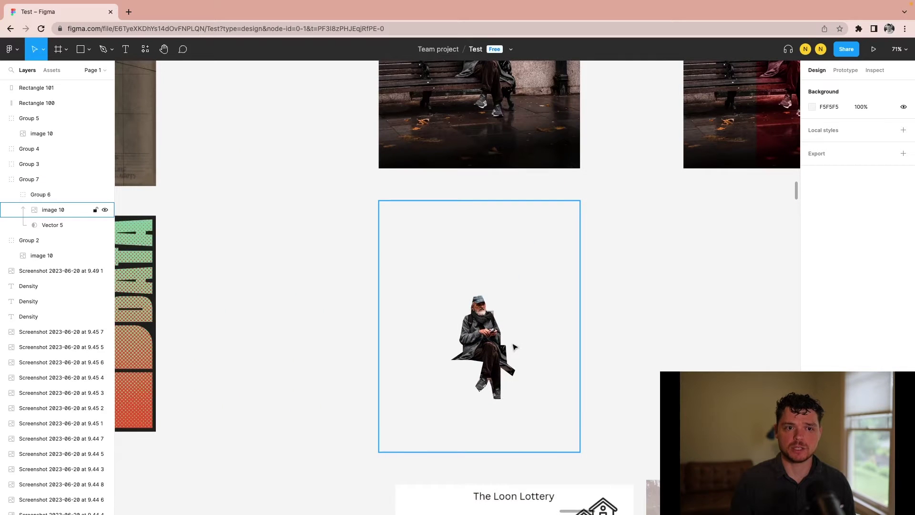
scroll(484, 357, down, 4)
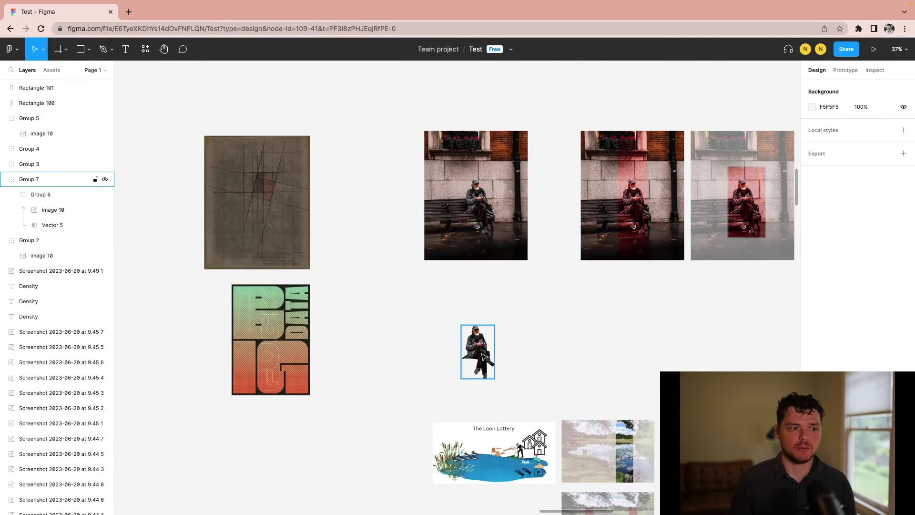
Move the cutout up so it sits exactly over the man in the first photo
click(484, 357)
click(515, 351)
click(479, 355)
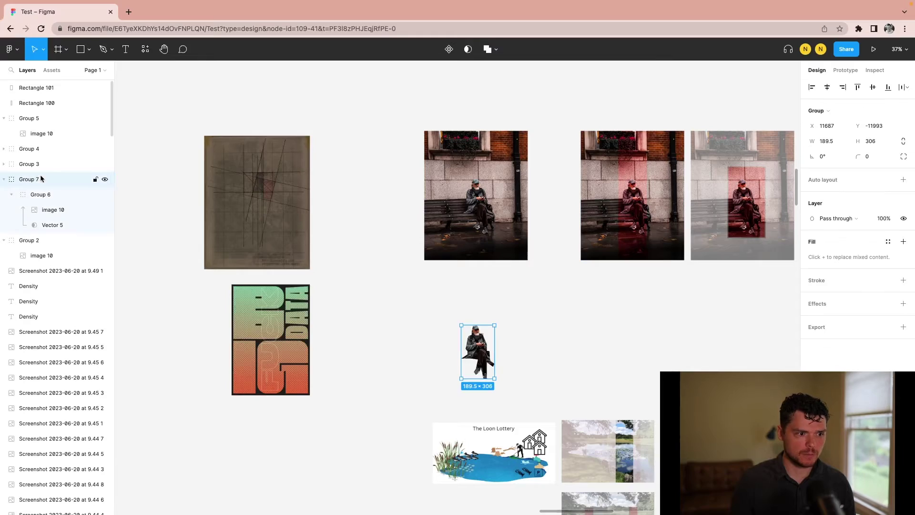
mouse_move(476, 353)
mouse_down()
mouse_move(477, 208)
mouse_move(475, 218)
mouse_up()
scroll(476, 208, up, 10)
scroll(475, 219, down, 4)
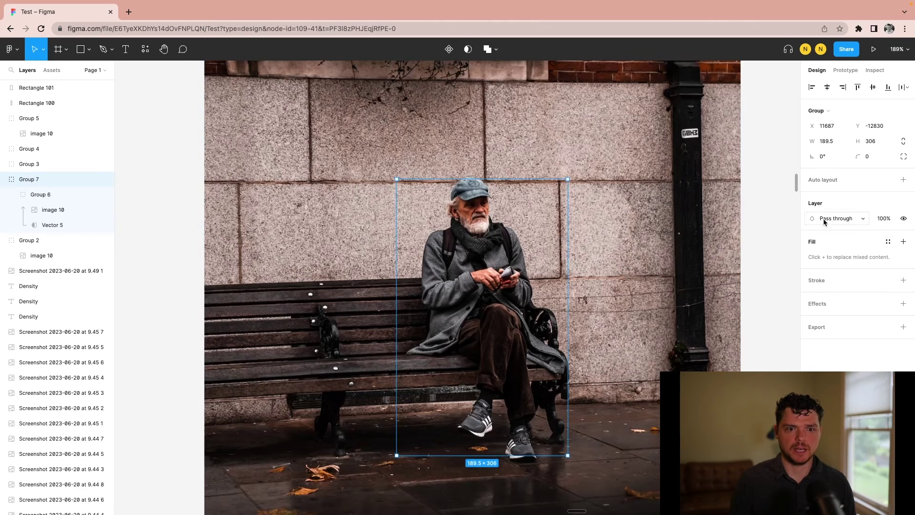
Draw a rectangle over the seated man and fill it light cyan 74C7D9
click(47, 210)
key(shift+2)
click(86, 54)
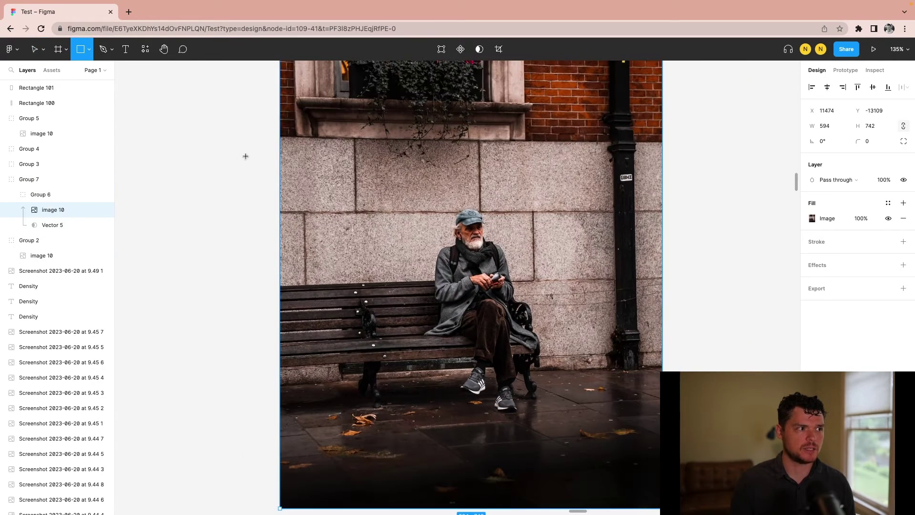
drag(417, 190, 563, 412)
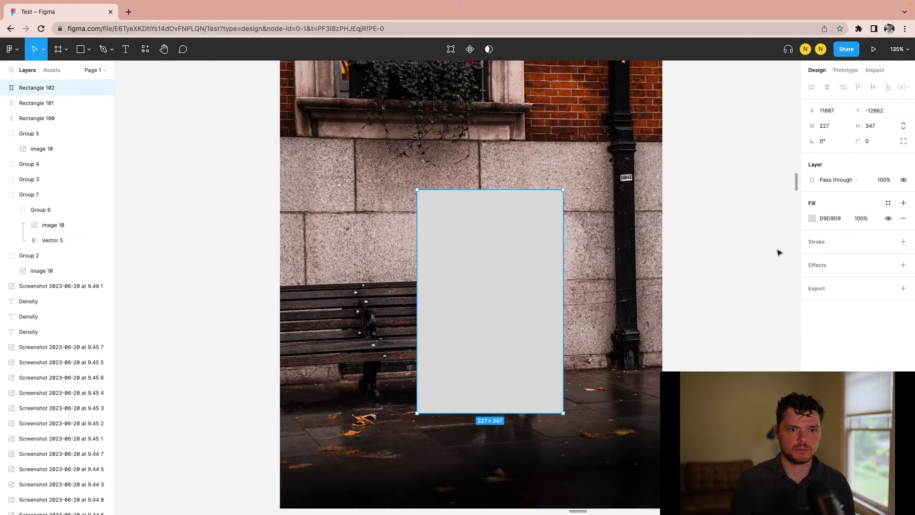
click(812, 218)
drag(776, 249, 756, 299)
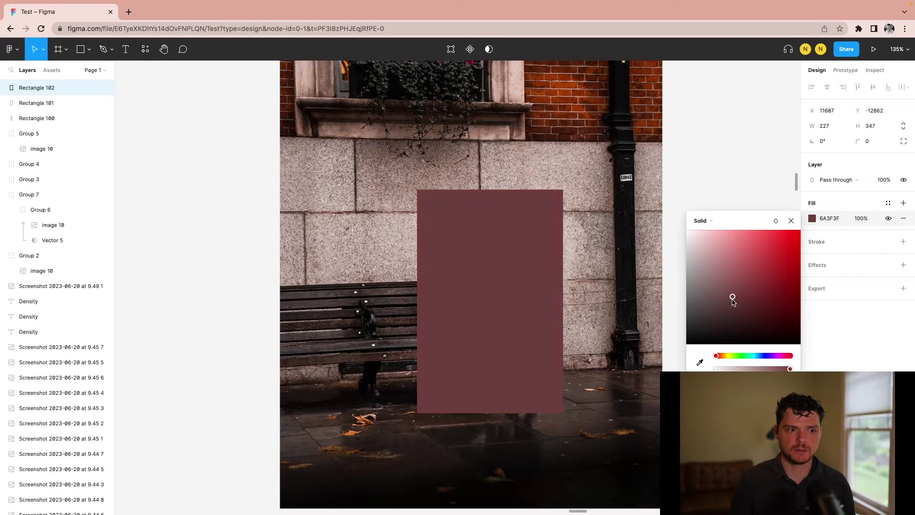
drag(771, 357, 755, 356)
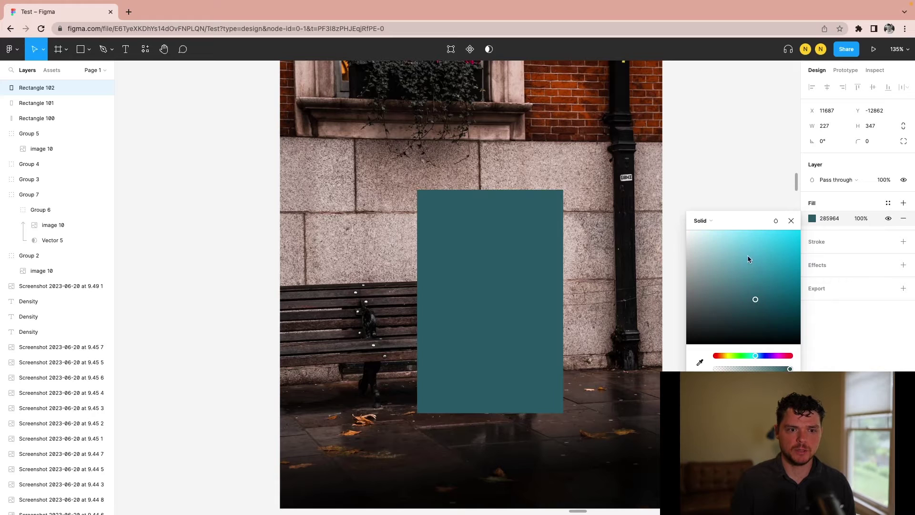
drag(750, 259, 740, 247)
Set the rectangle to Multiply blending and move it into the masked Group 6
click(837, 180)
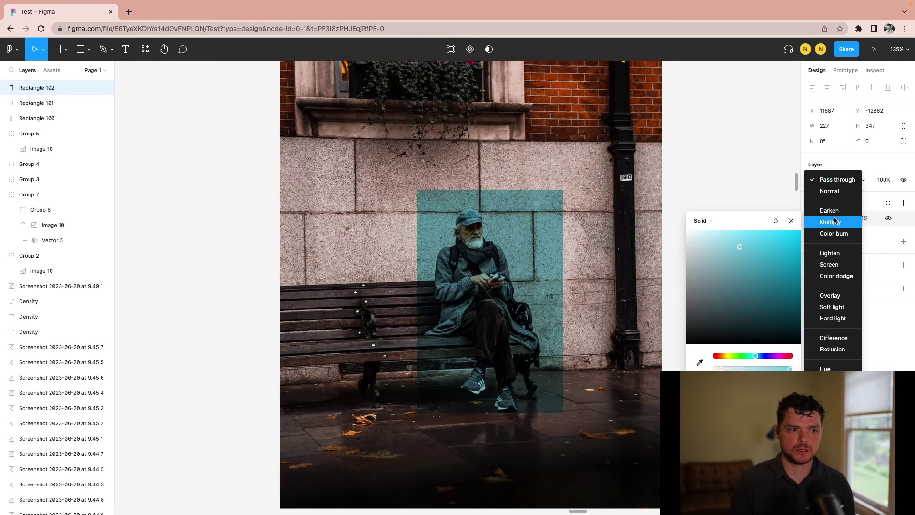
click(835, 221)
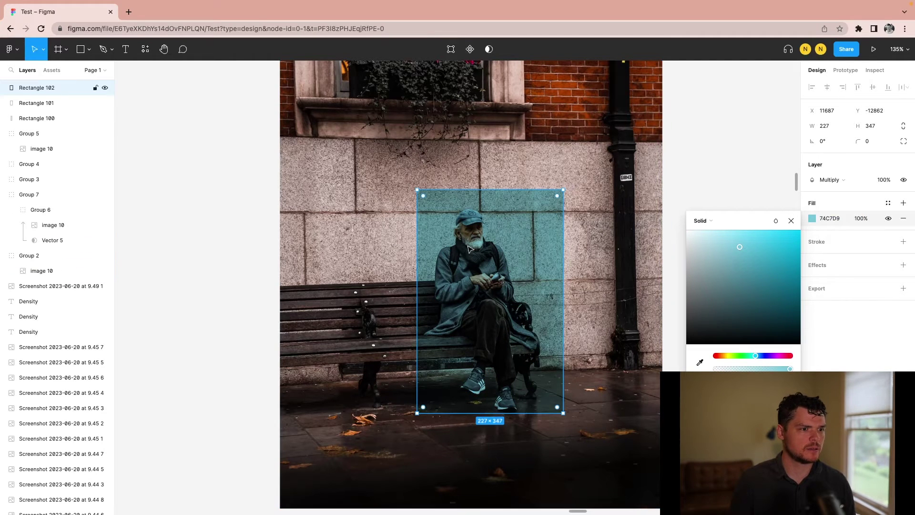
drag(32, 88, 51, 221)
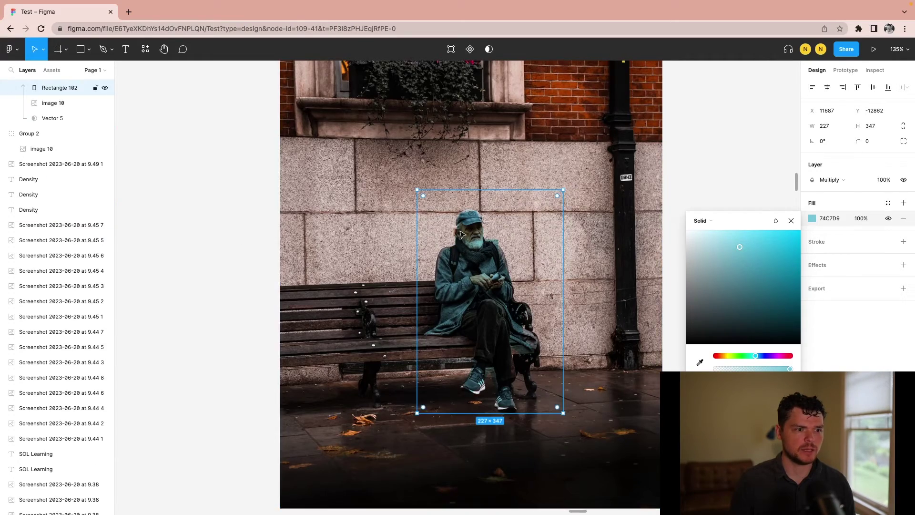
scroll(482, 248, up, 2)
scroll(482, 248, up, 2)
scroll(487, 190, up, 2)
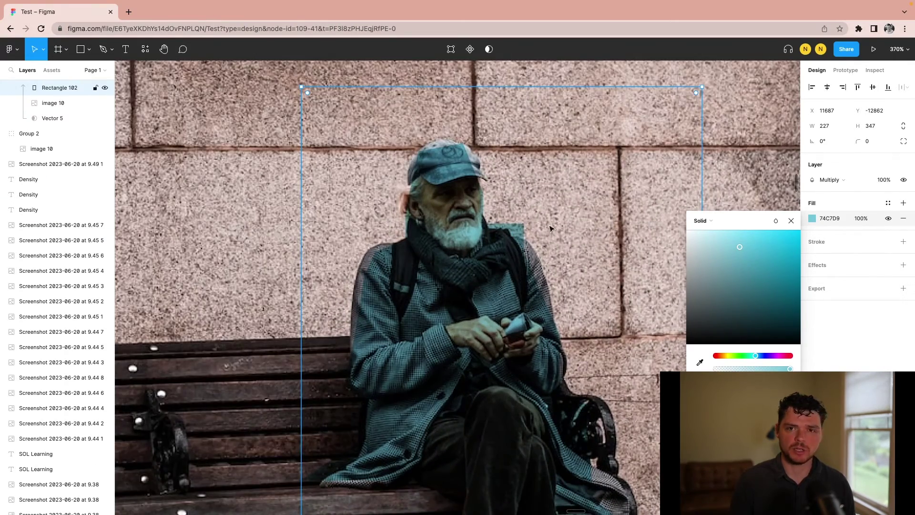
scroll(551, 229, down, 2)
scroll(553, 257, down, 2)
scroll(562, 310, down, 2)
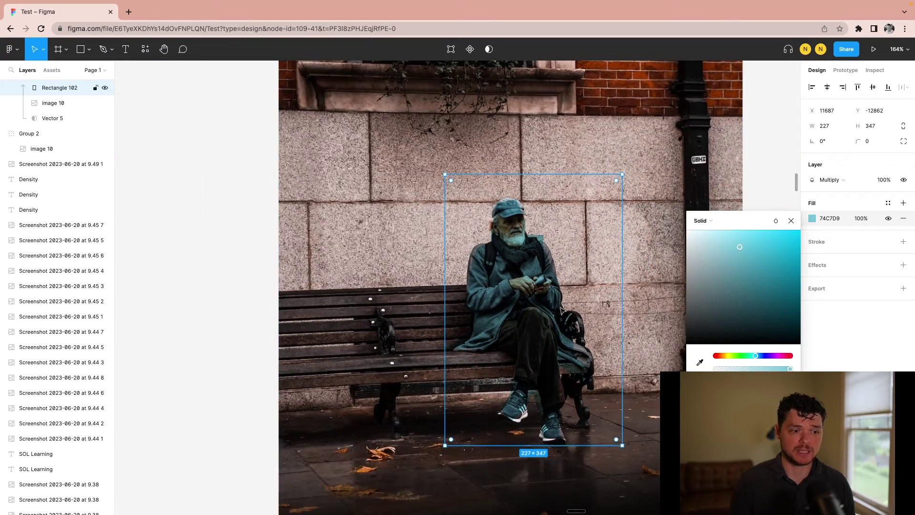
Deselect to check the cyan tint on the man, then select the cutout group
click(149, 273)
scroll(515, 247, up, 2)
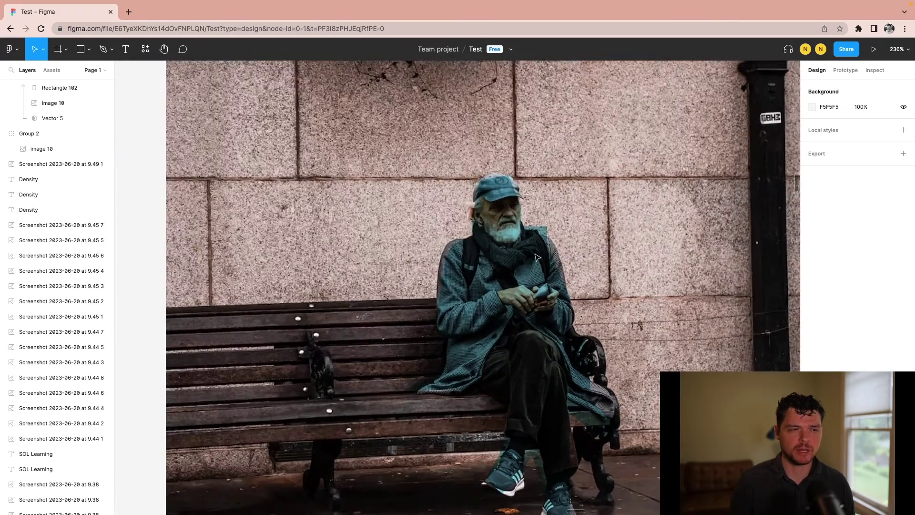
scroll(515, 247, up, 2)
scroll(477, 257, up, 2)
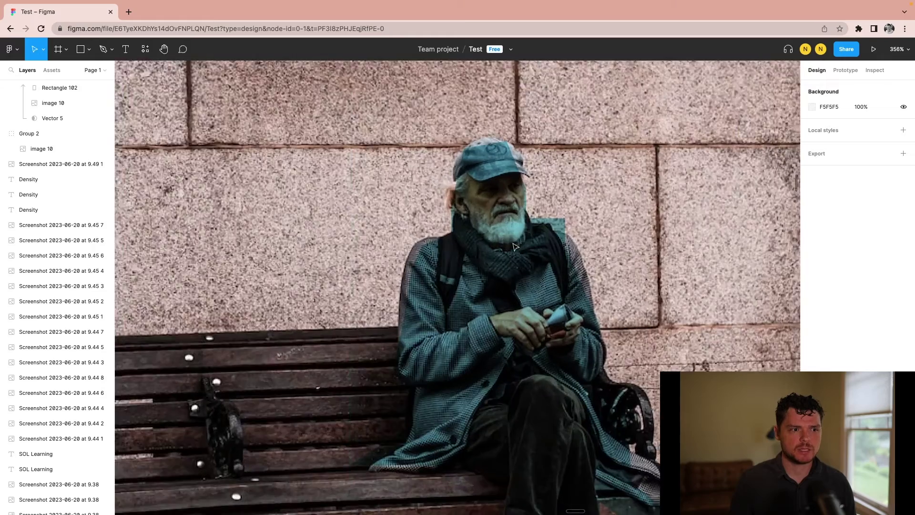
scroll(431, 271, up, 2)
click(431, 271)
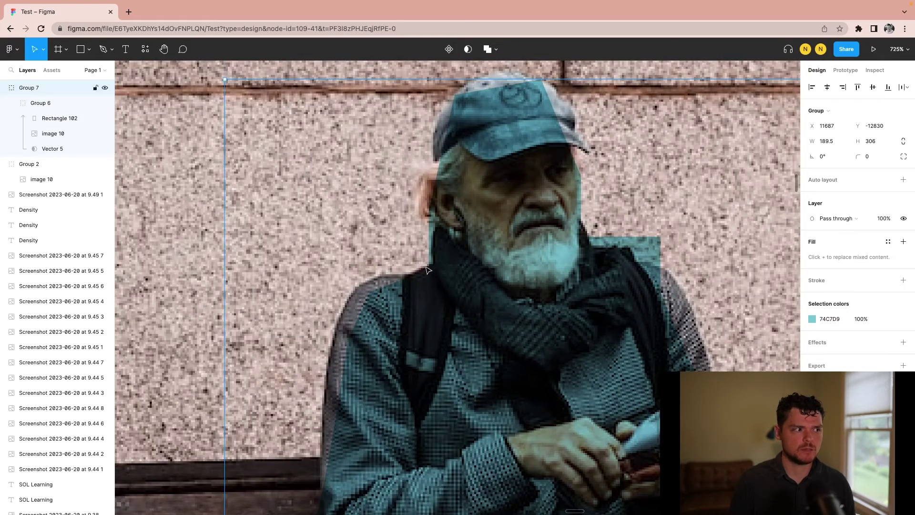
Lock the tint rectangle and select the silhouette mask and photo beneath it
click(50, 149)
double_click(429, 271)
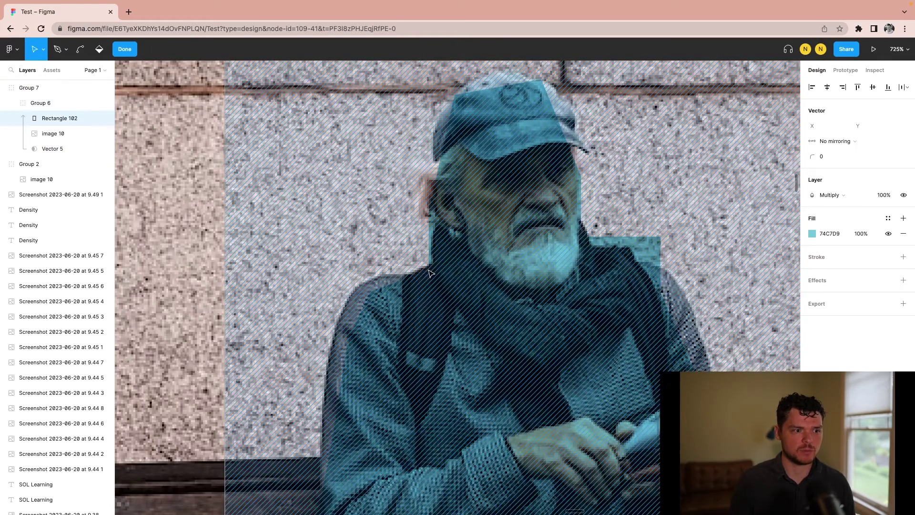
scroll(413, 278, down, 5)
key(Escape)
scroll(609, 370, down, 5)
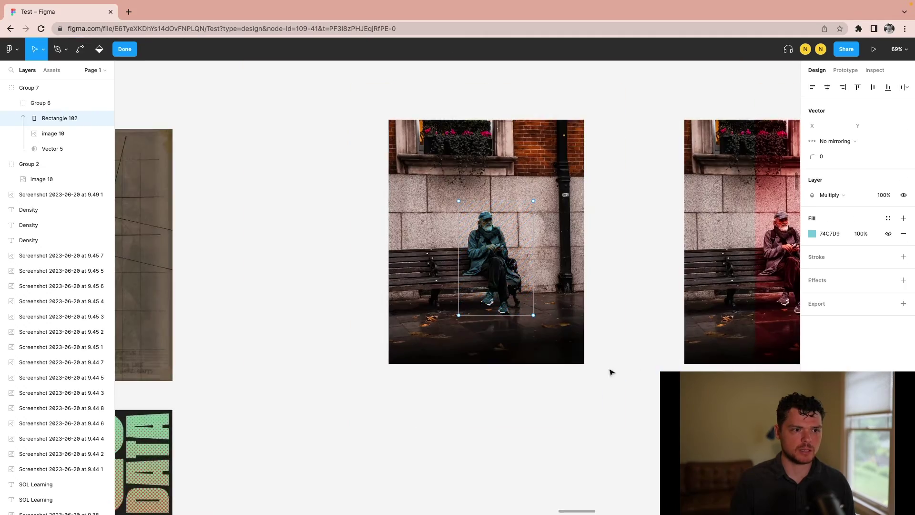
key(ctrl+equal)
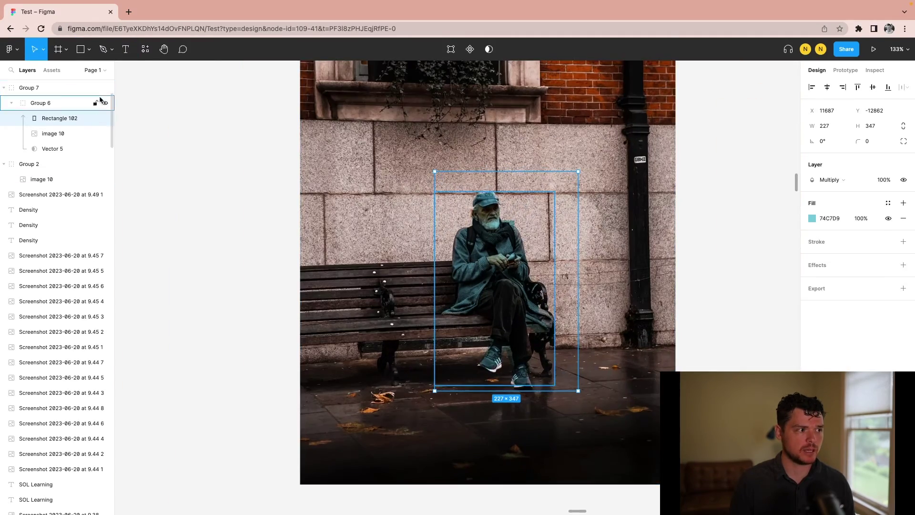
click(95, 118)
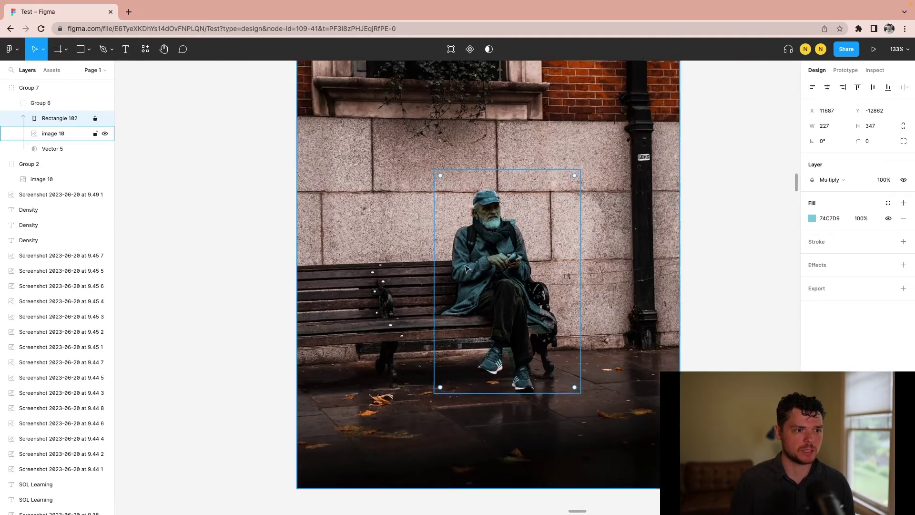
scroll(467, 248, up, 5)
double_click(457, 177)
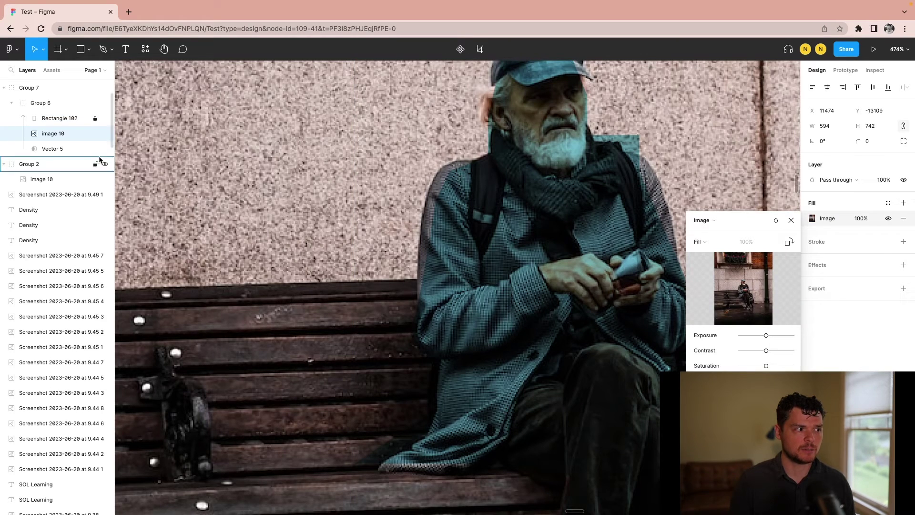
click(43, 149)
double_click(456, 174)
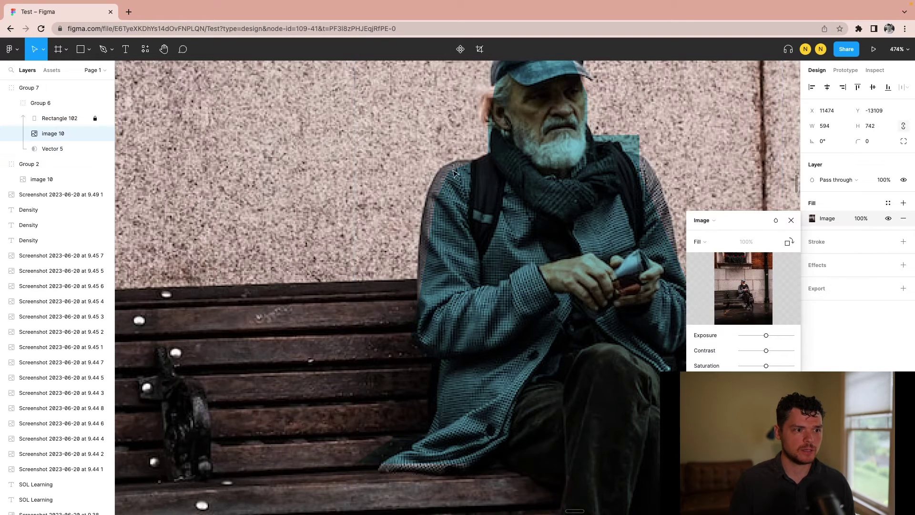
scroll(451, 245, up, 3)
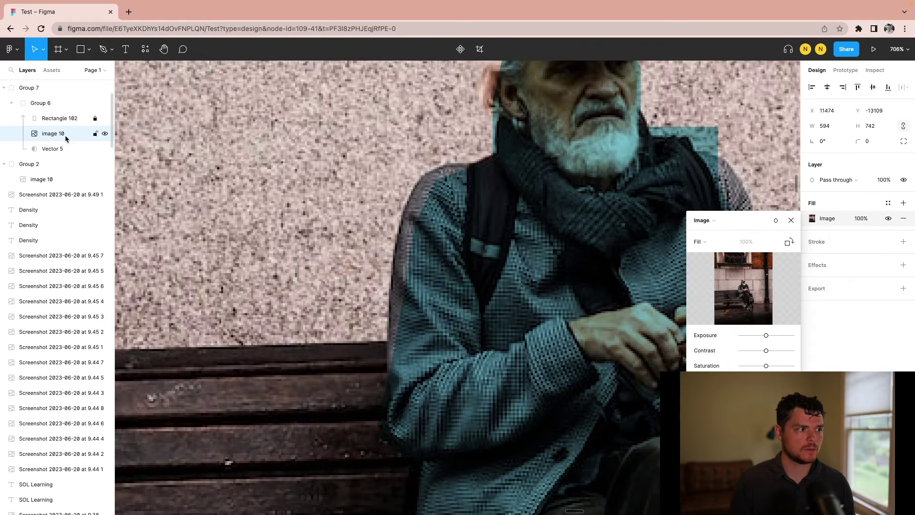
Nudge Vector 5's outline points at the shoulder and cap, then hide Rectangle 102
double_click(456, 183)
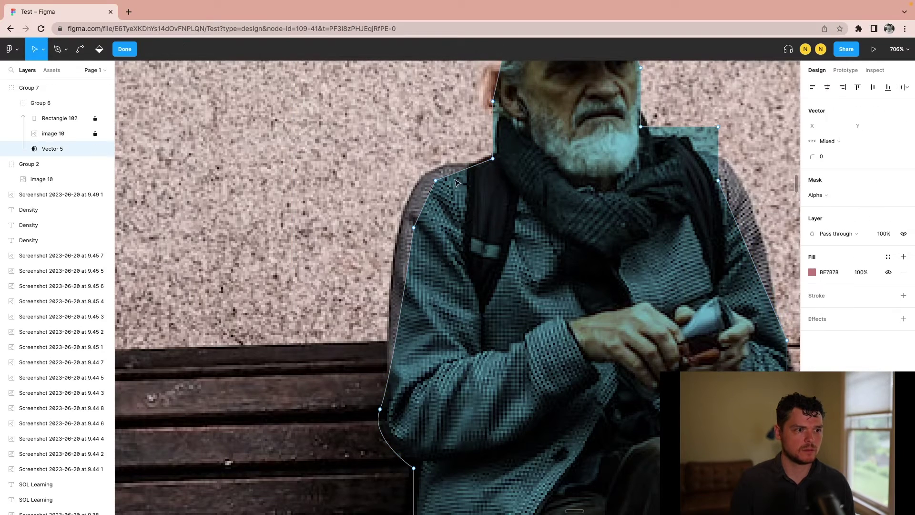
click(435, 180)
scroll(438, 183, down, 5)
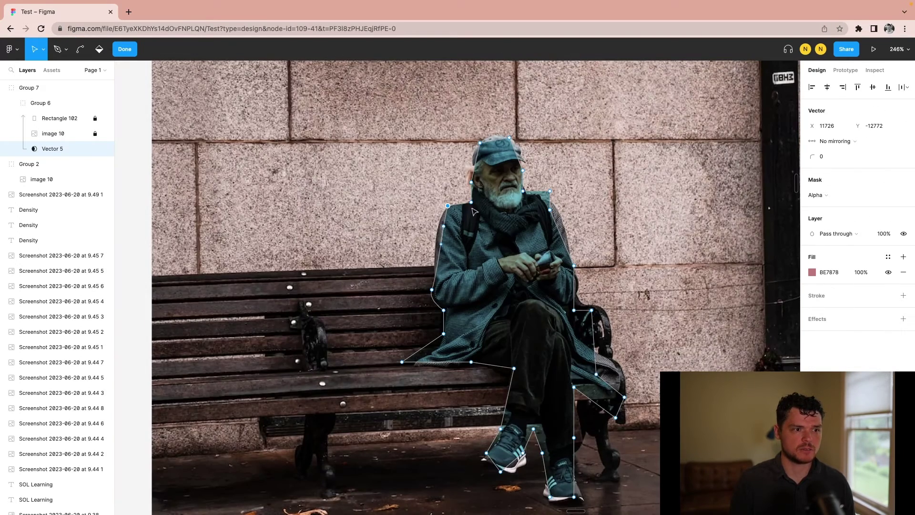
drag(472, 182, 462, 170)
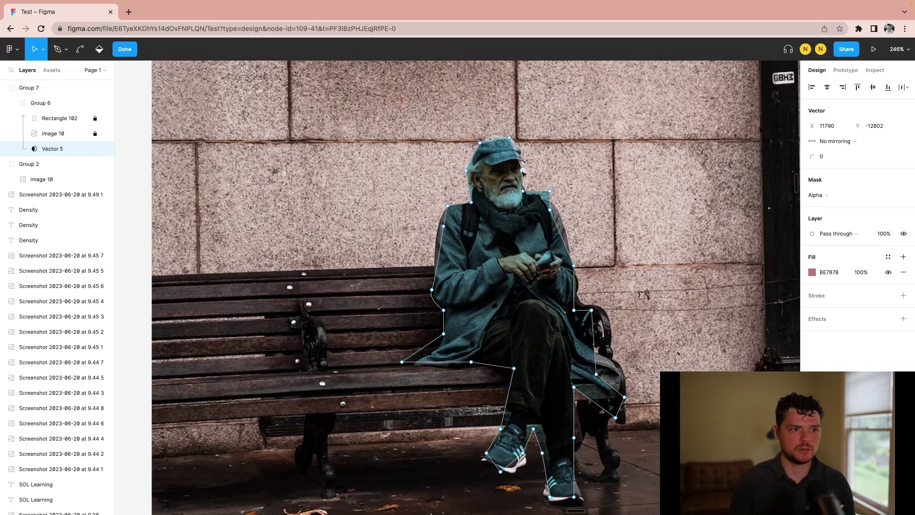
drag(526, 155, 523, 154)
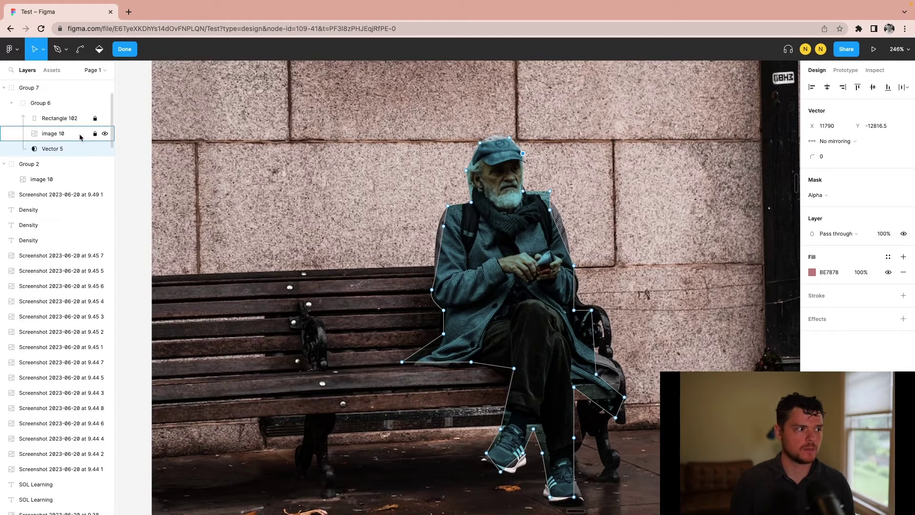
click(105, 119)
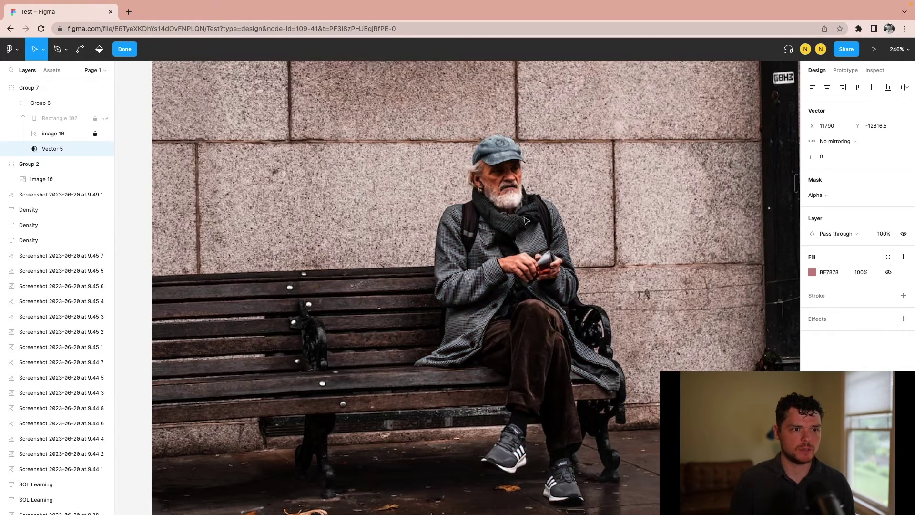
ctrl+scroll(526, 220, down, 10)
Exit point editing and move the masked cutout Group 6 onto the sketch poster
key(Escape)
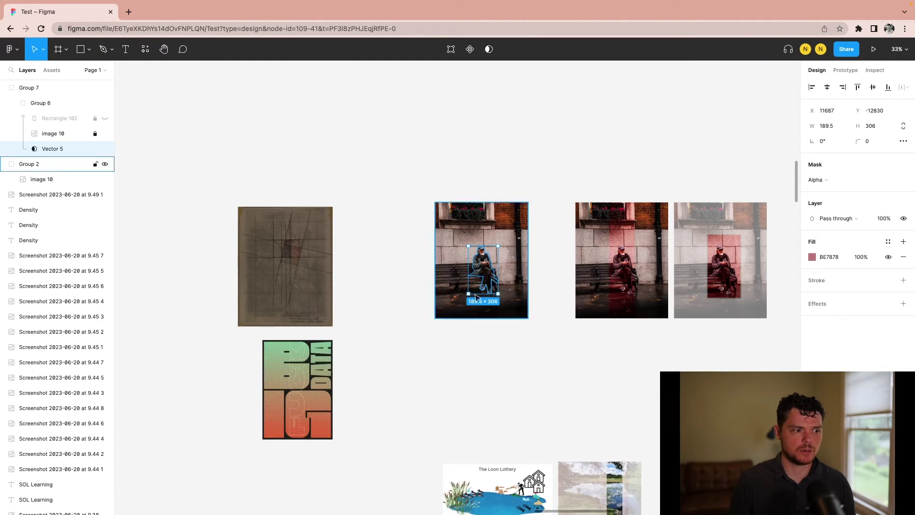
drag(484, 265, 402, 263)
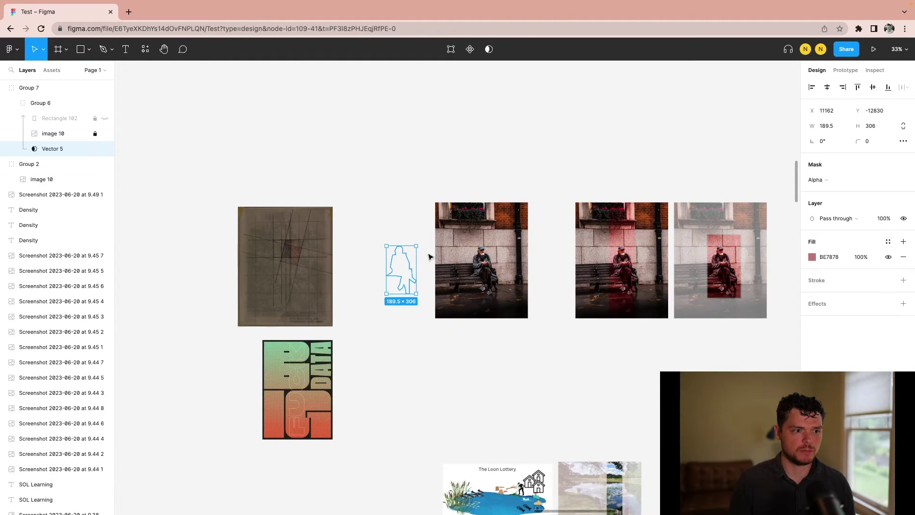
key(ctrl+z)
click(392, 196)
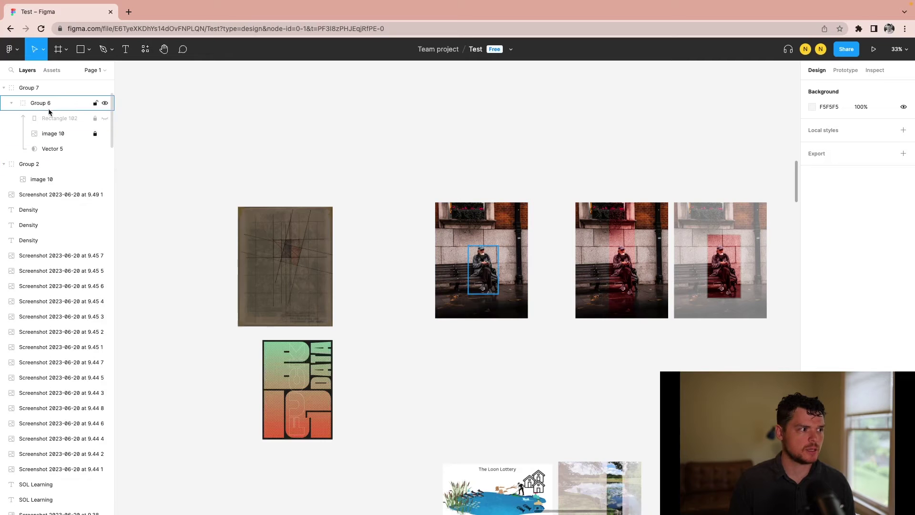
click(49, 112)
drag(483, 270, 264, 270)
ctrl+scroll(240, 247, up, 5)
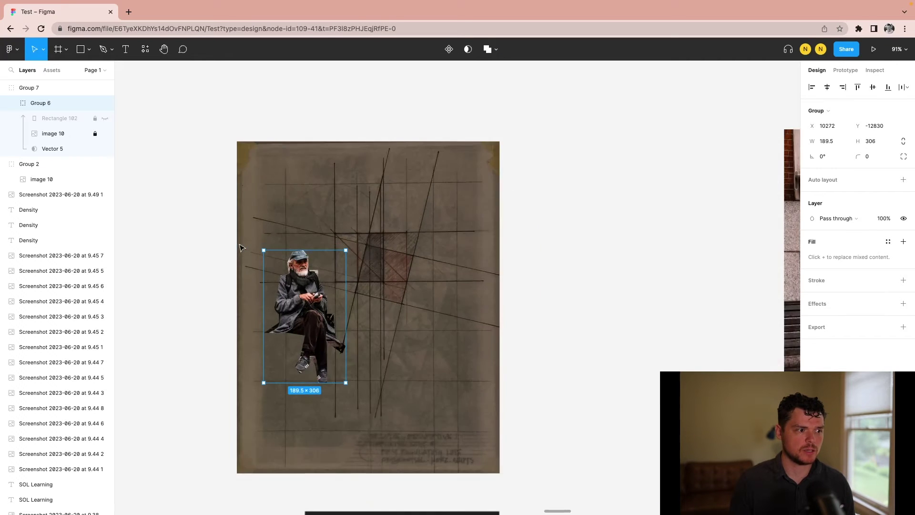
ctrl+scroll(241, 248, up, 3)
ctrl+scroll(241, 248, up, 3)
scroll(669, 248, down, 2)
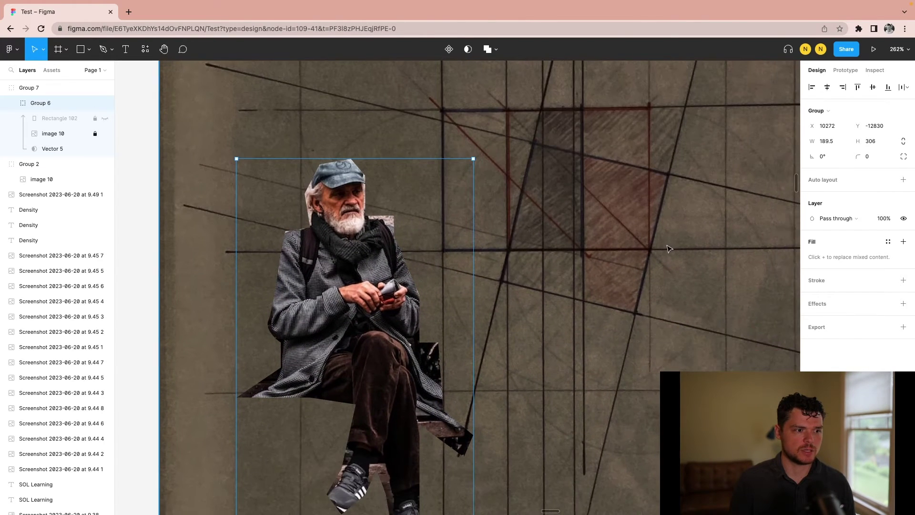
Set the sketch poster Rectangle 99's blend mode to Soft light
click(669, 249)
click(839, 179)
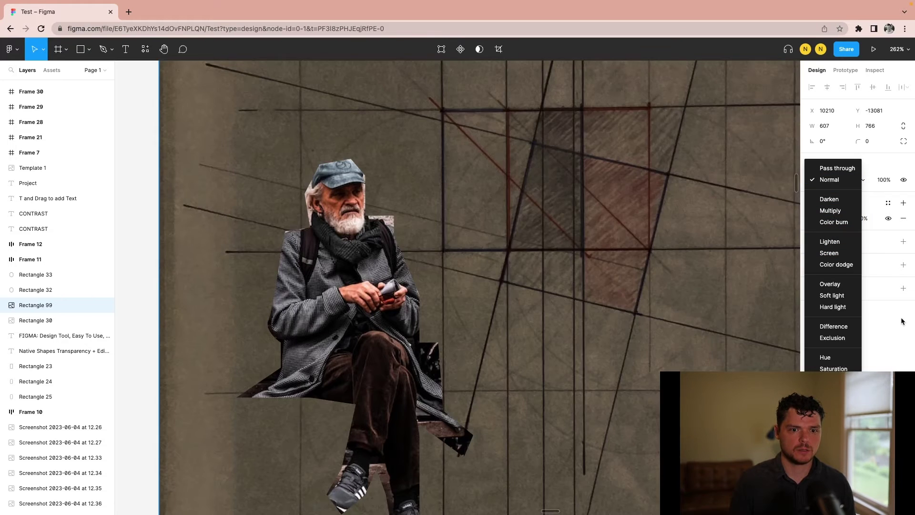
click(846, 297)
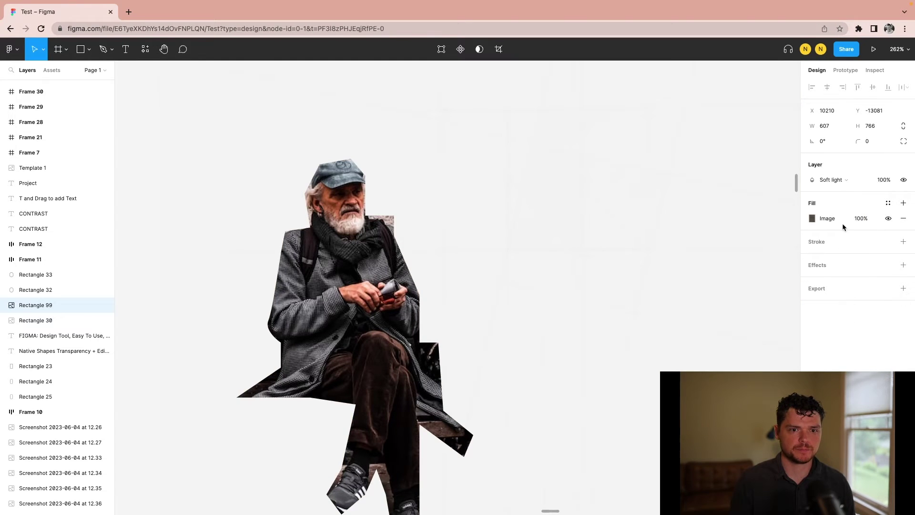
click(832, 181)
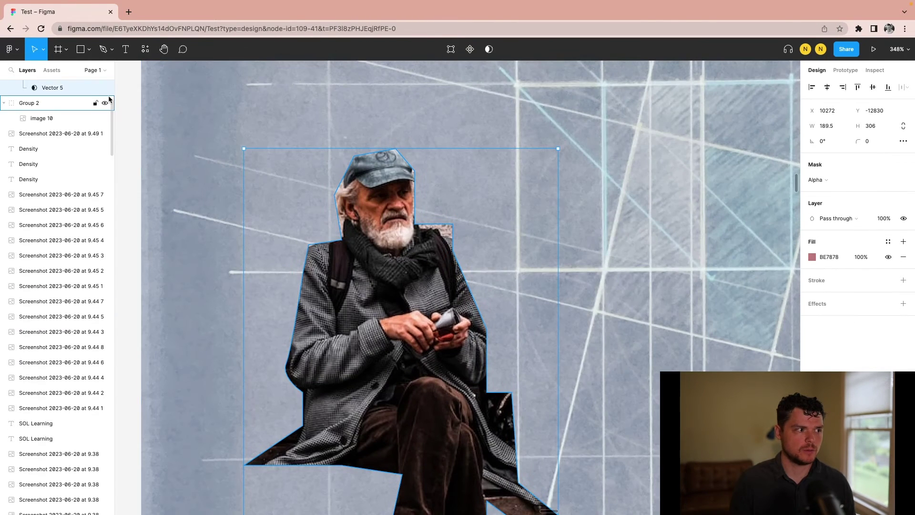
Adjust Vector 5's mask points near the cap and the man's foot
key(Return)
drag(342, 237, 282, 208)
key(ctrl+z)
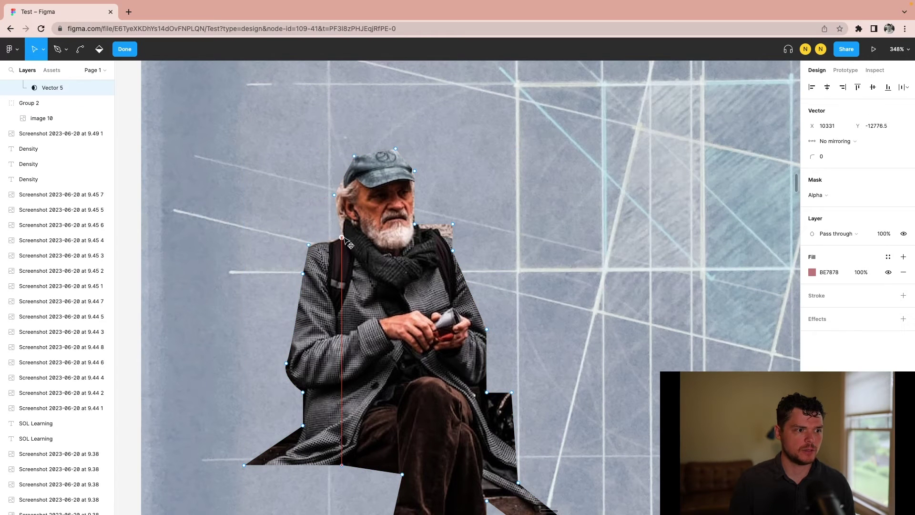
click(338, 197)
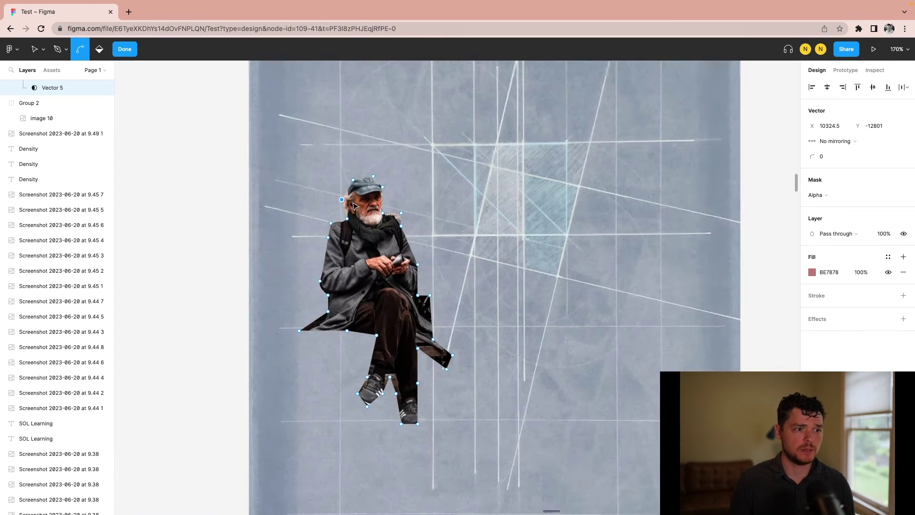
scroll(347, 205, down, 5)
drag(367, 377, 373, 369)
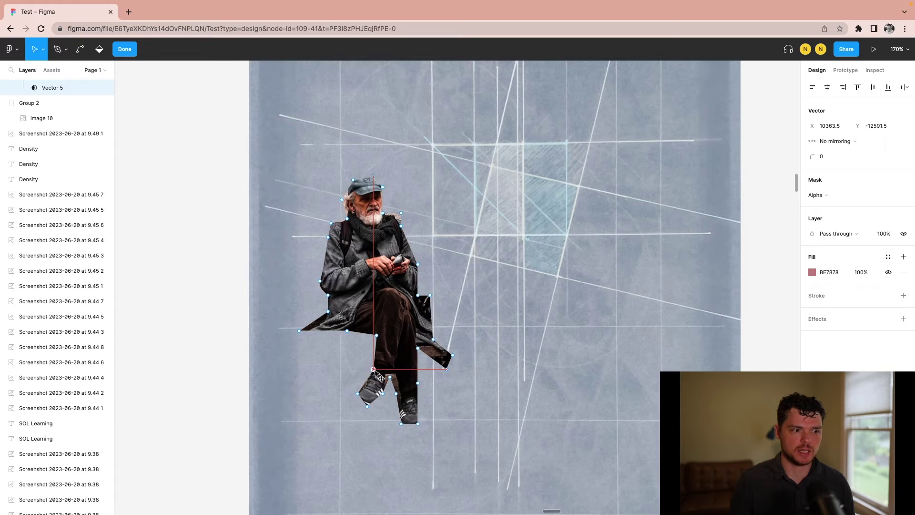
Add and bend a point on the mask edge below the knee, then finish editing
key(ctrl)
scroll(388, 310, down, 5)
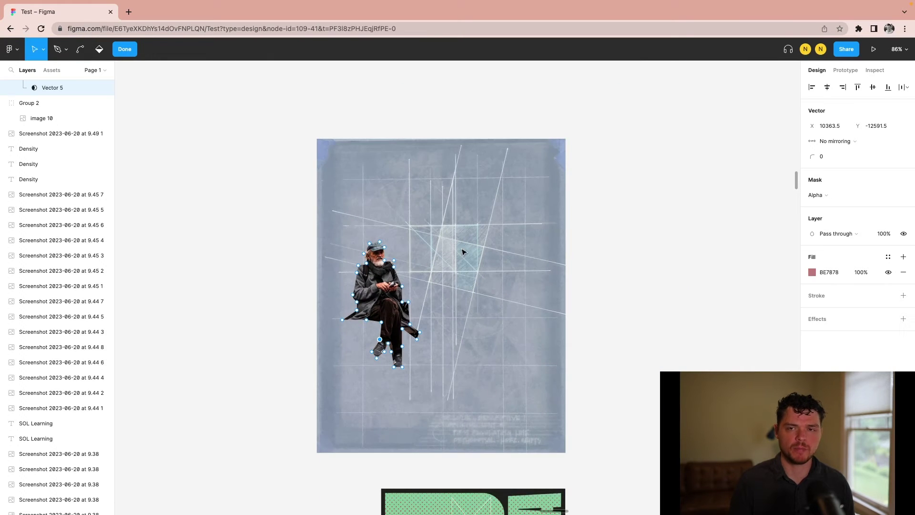
scroll(418, 333, up, 5)
scroll(417, 333, up, 5)
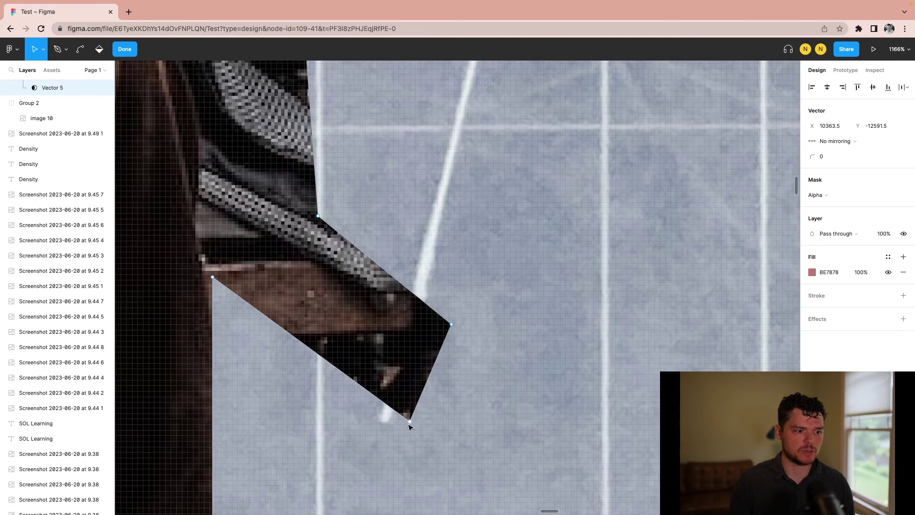
click(414, 415)
drag(432, 374, 446, 380)
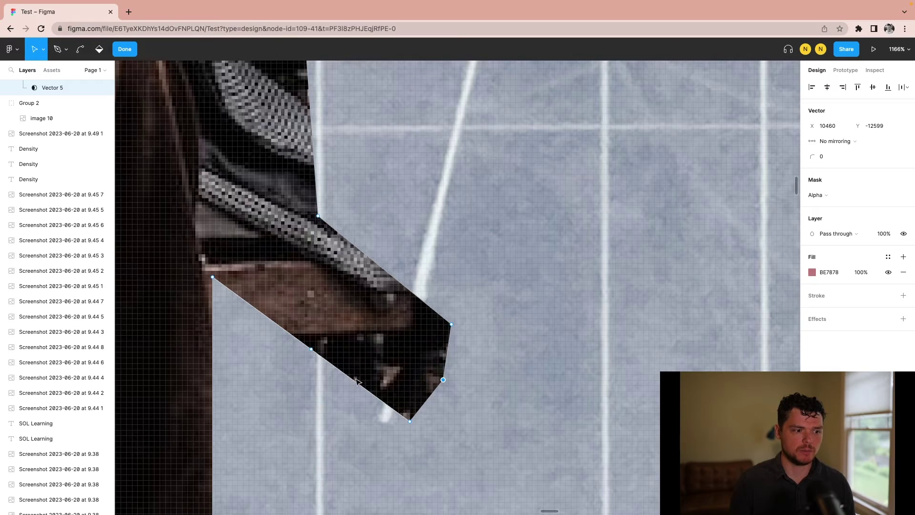
scroll(438, 360, down, 5)
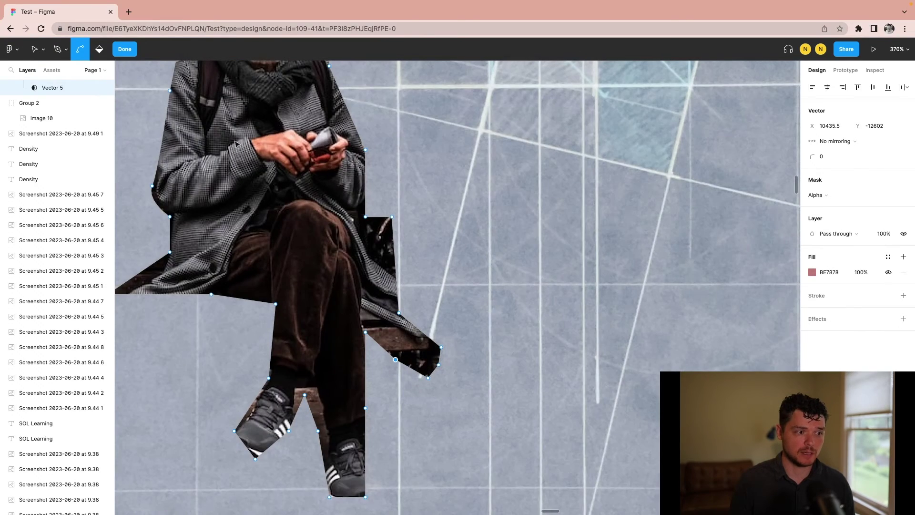
scroll(464, 318, down, 1)
scroll(463, 319, down, 2)
scroll(463, 319, down, 1)
key(v)
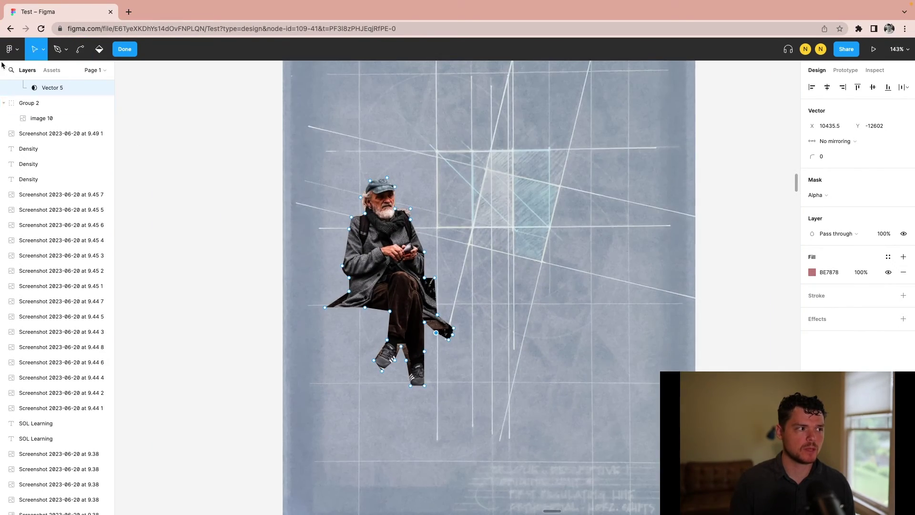
click(225, 226)
scroll(224, 222, down, 3)
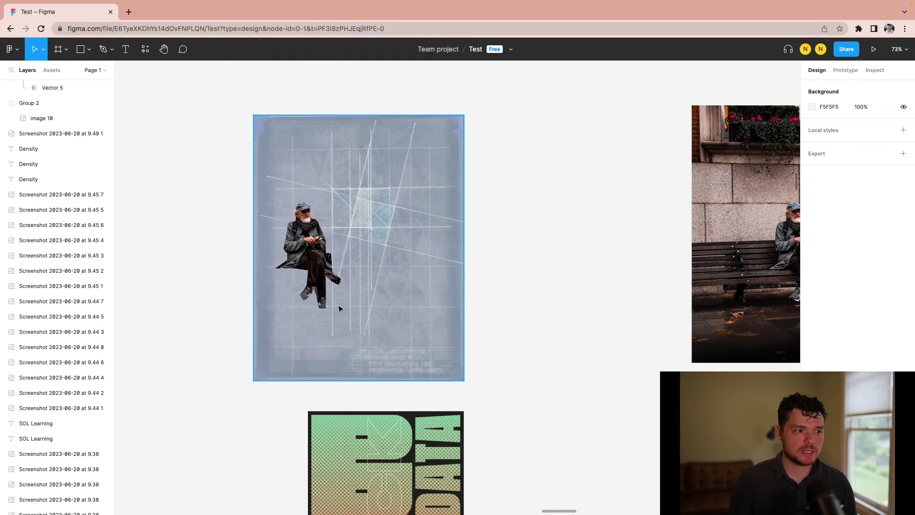
Move the blue poster texture Rectangle 99 over the bench photo and line it up
scroll(340, 309, down, 3)
scroll(400, 308, right, 3)
scroll(422, 290, right, 1)
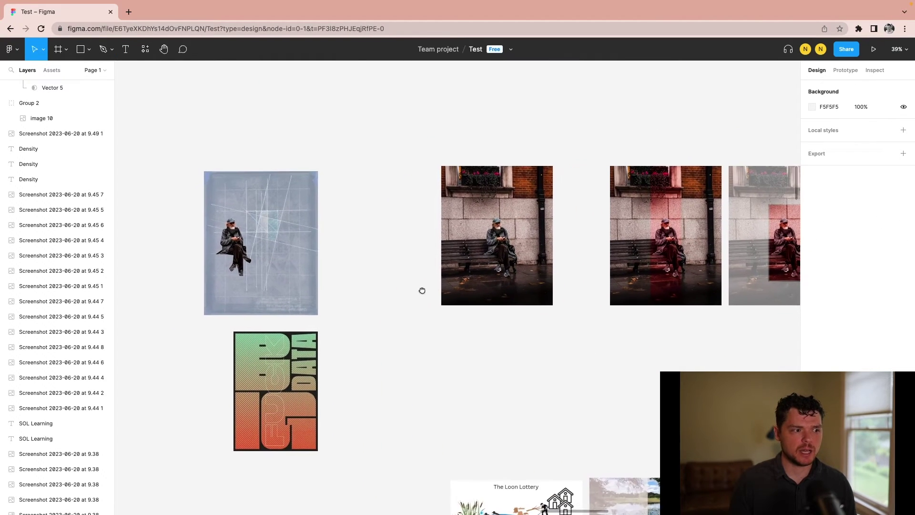
drag(422, 290, 453, 276)
click(323, 220)
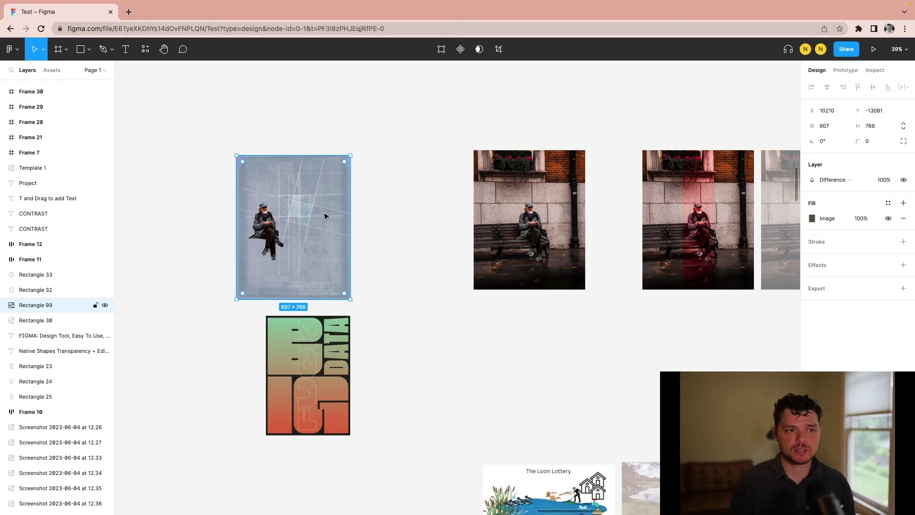
drag(322, 219, 394, 214)
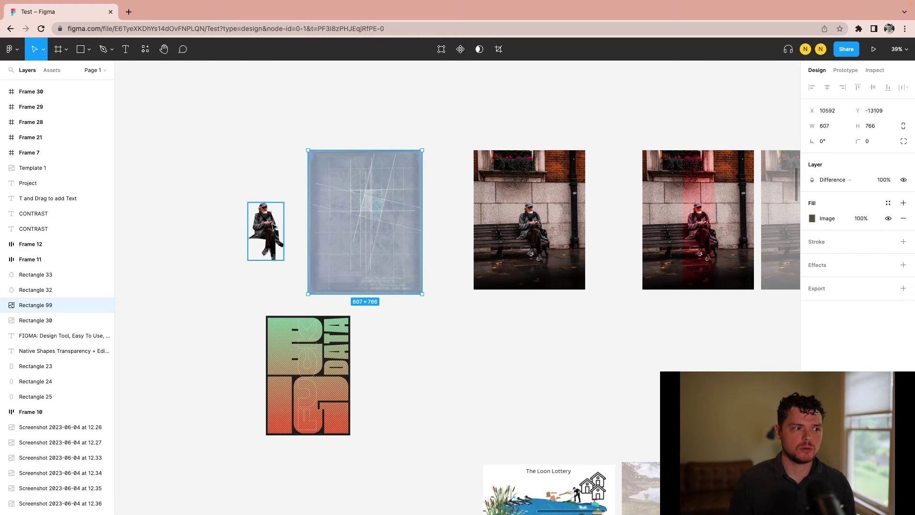
click(529, 224)
drag(386, 227, 531, 227)
scroll(560, 193, up, 5)
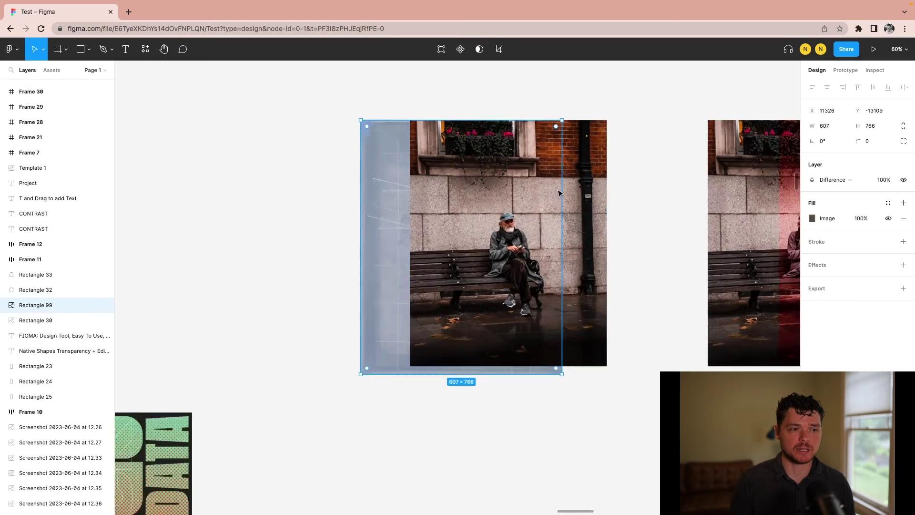
scroll(560, 193, up, 5)
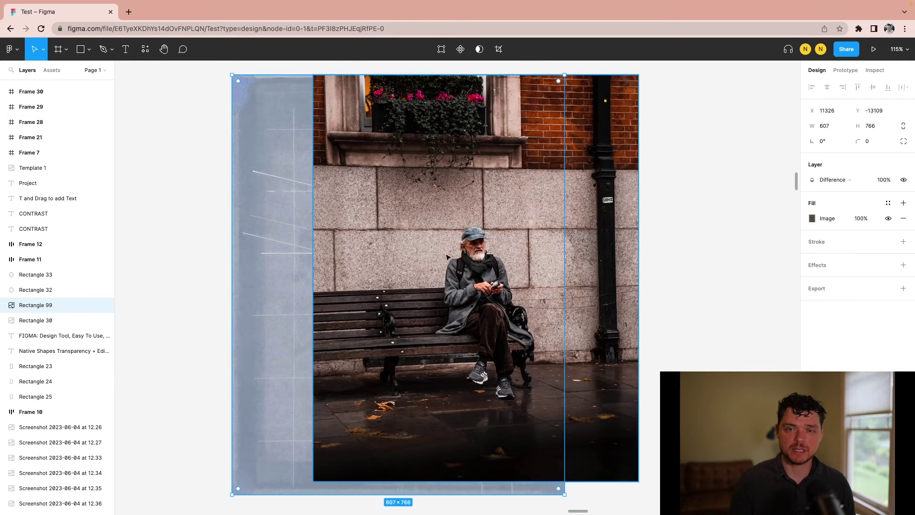
scroll(447, 257, down, 3)
scroll(447, 257, down, 2)
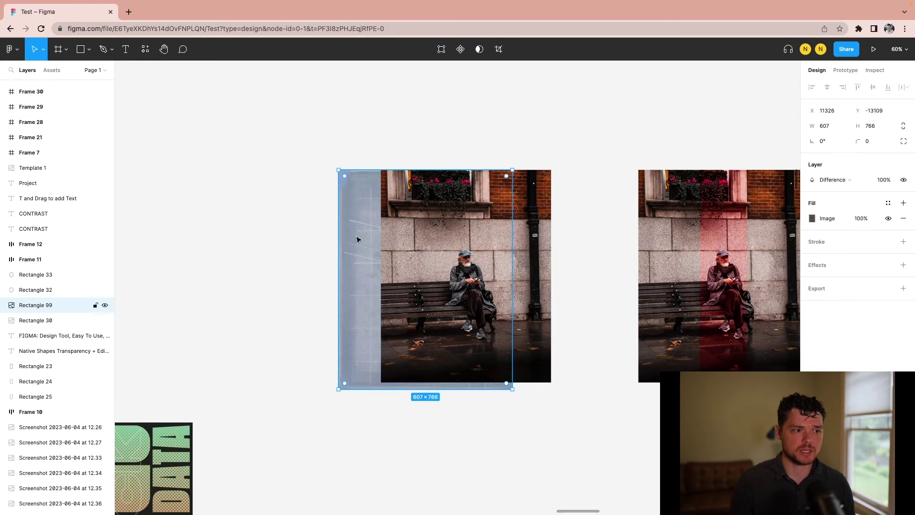
drag(357, 241, 397, 234)
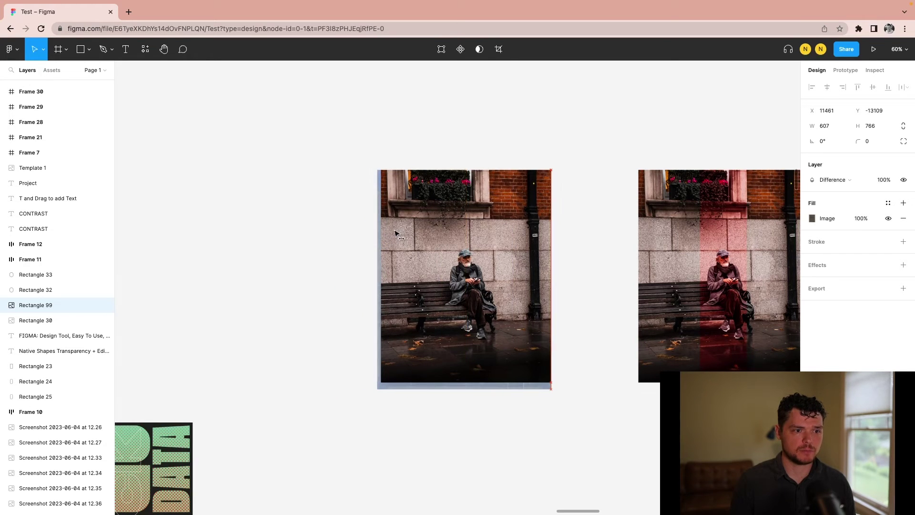
Send bench photo Group 2 behind the poster texture and reselect Rectangle 99
click(564, 256)
click(387, 342)
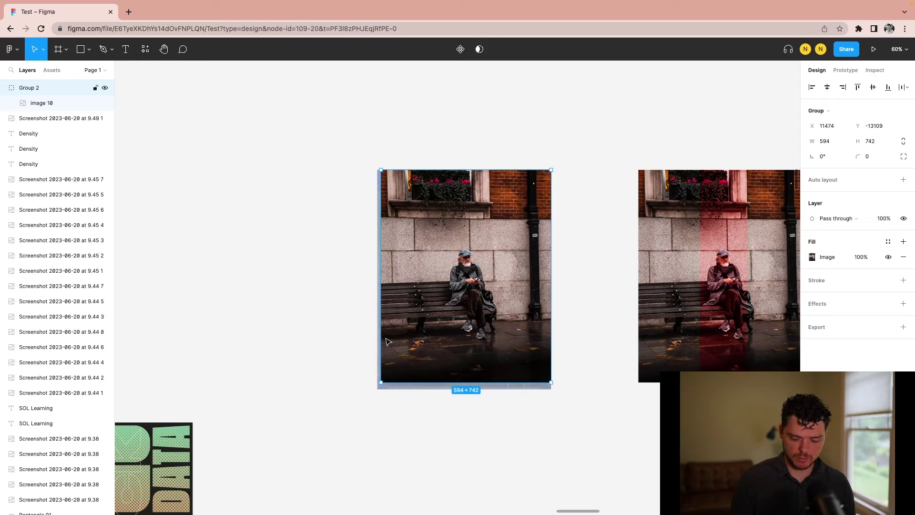
key([)
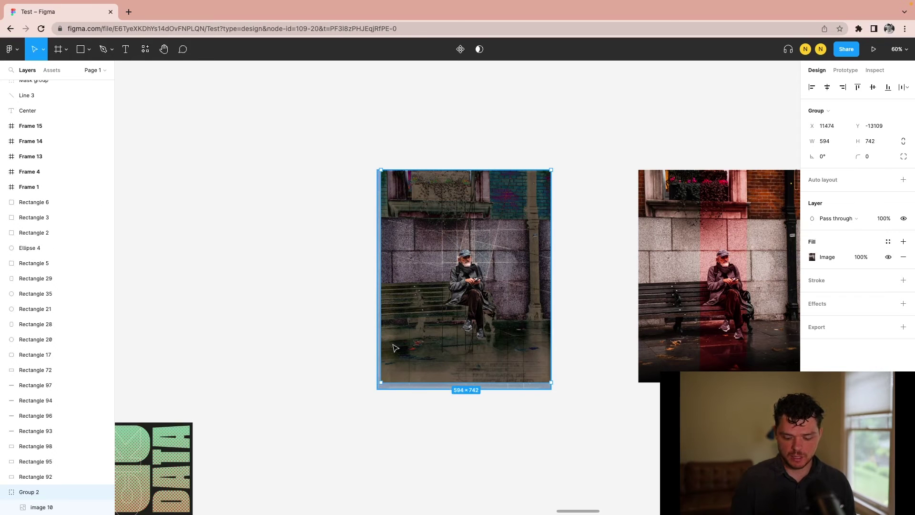
click(453, 418)
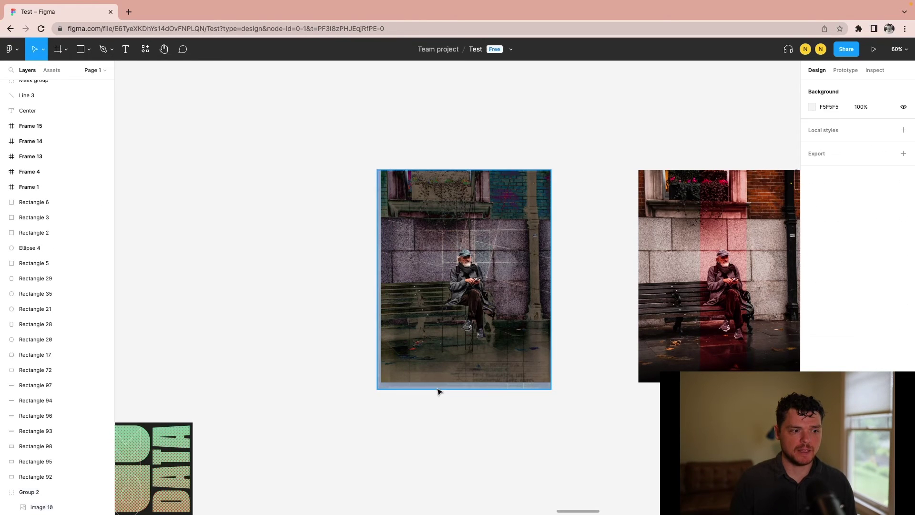
click(438, 388)
scroll(495, 288, up, 2)
scroll(499, 289, up, 3)
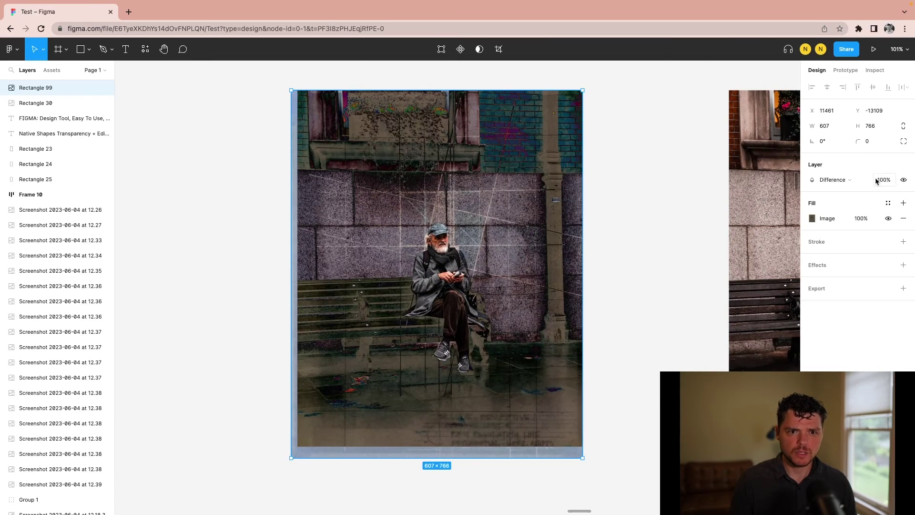
Set Rectangle 99 to Hard light, align it over the photo, with 50% image opacity
click(835, 180)
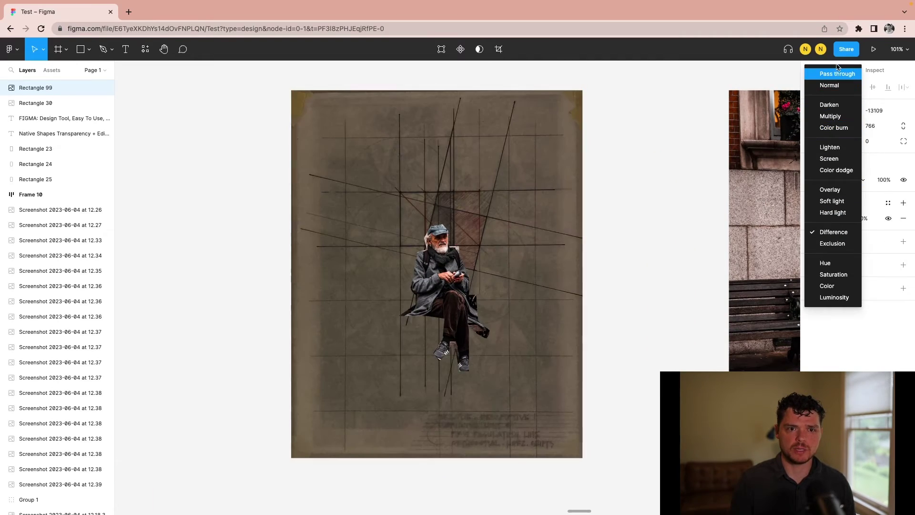
click(833, 213)
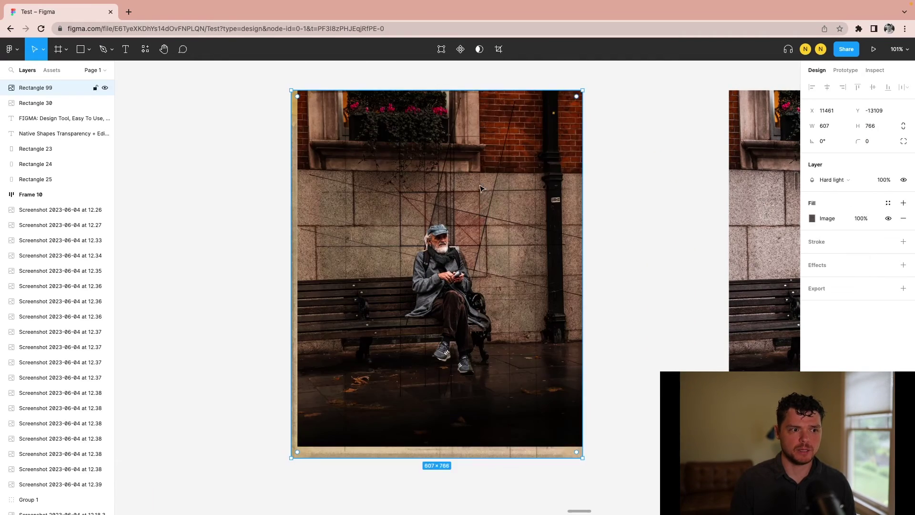
drag(481, 188, 475, 188)
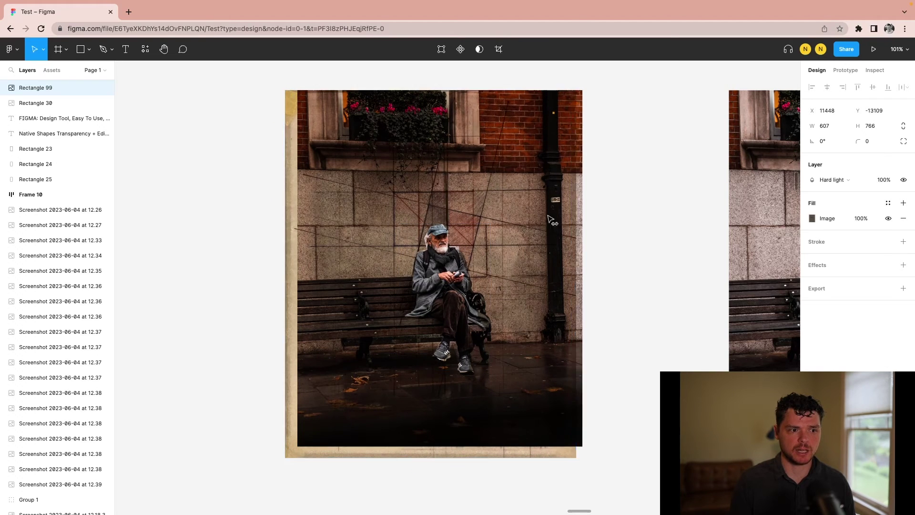
drag(551, 220, 583, 225)
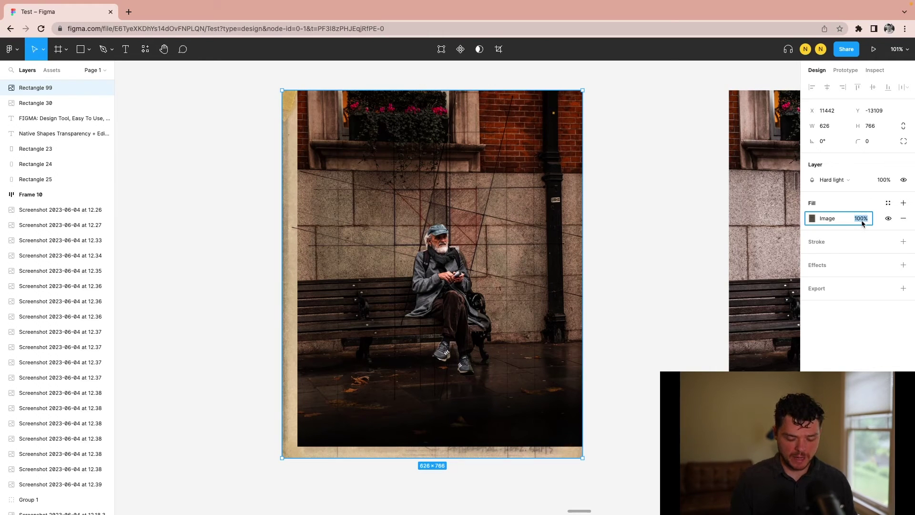
text(50)
key(Return)
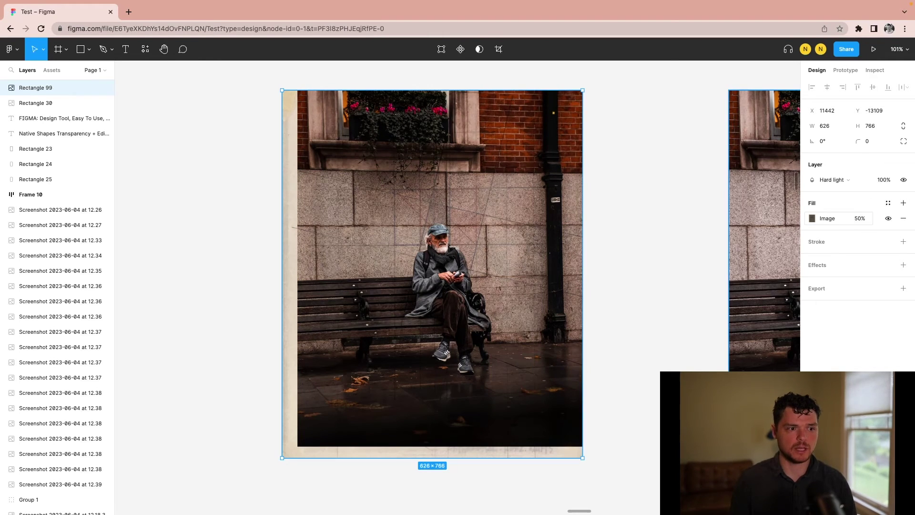
click(625, 282)
scroll(521, 340, down, 3)
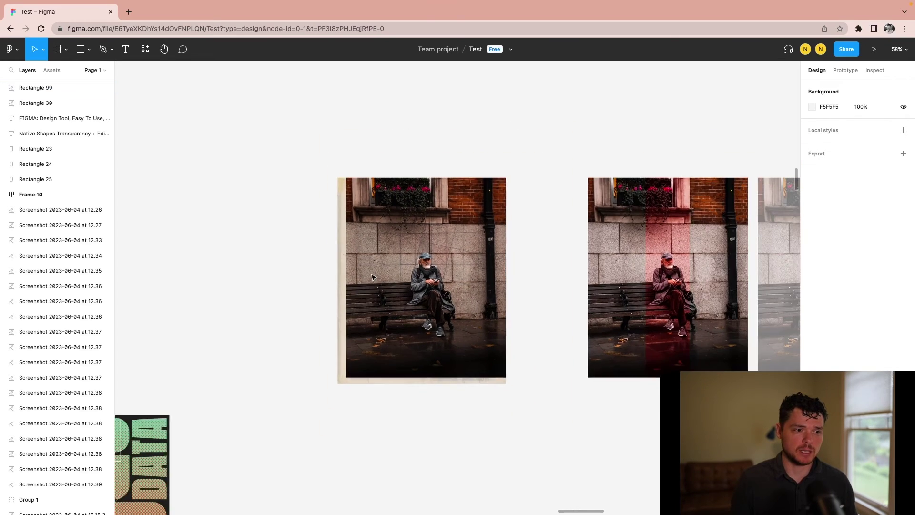
scroll(412, 220, up, 1)
scroll(412, 221, up, 3)
click(324, 237)
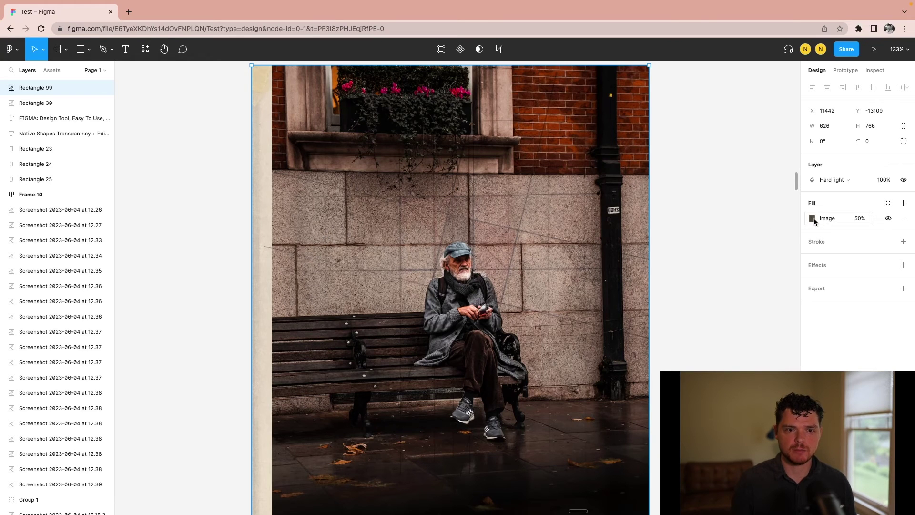
scroll(399, 269, down, 1)
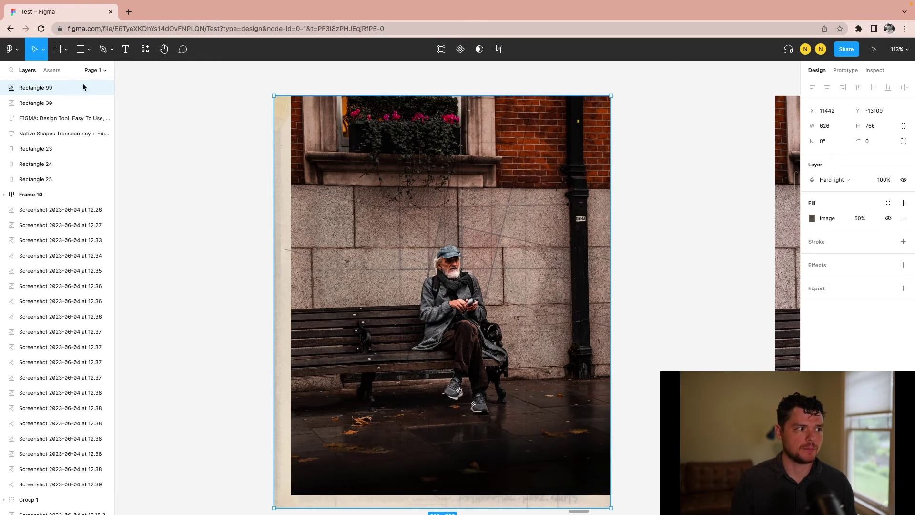
click(262, 201)
click(366, 203)
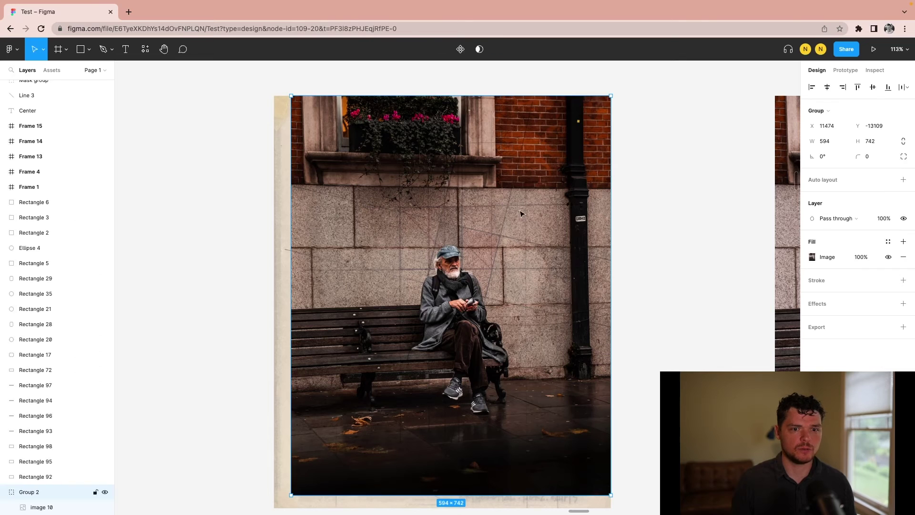
click(839, 260)
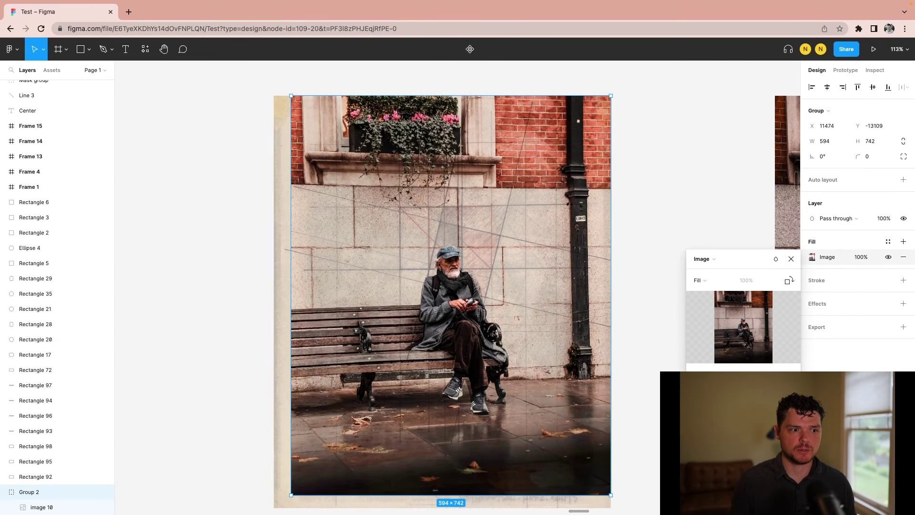
click(220, 251)
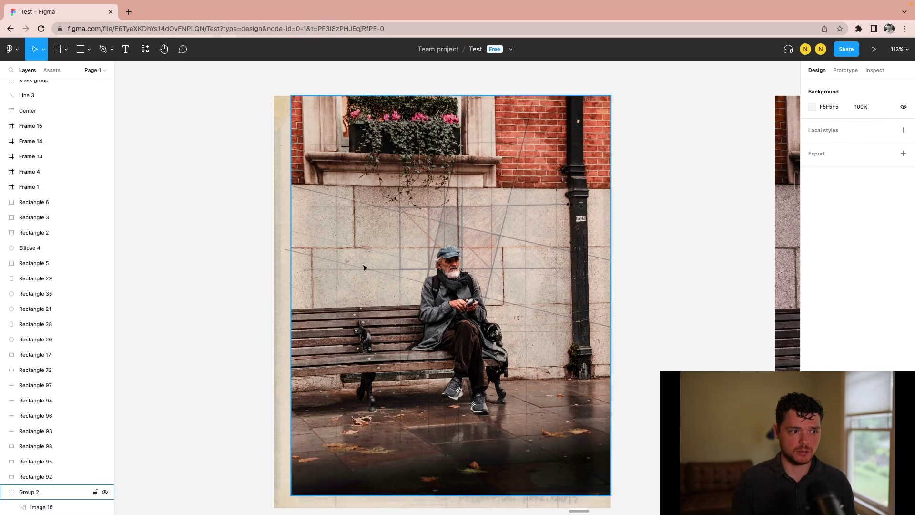
scroll(465, 276, down, 5)
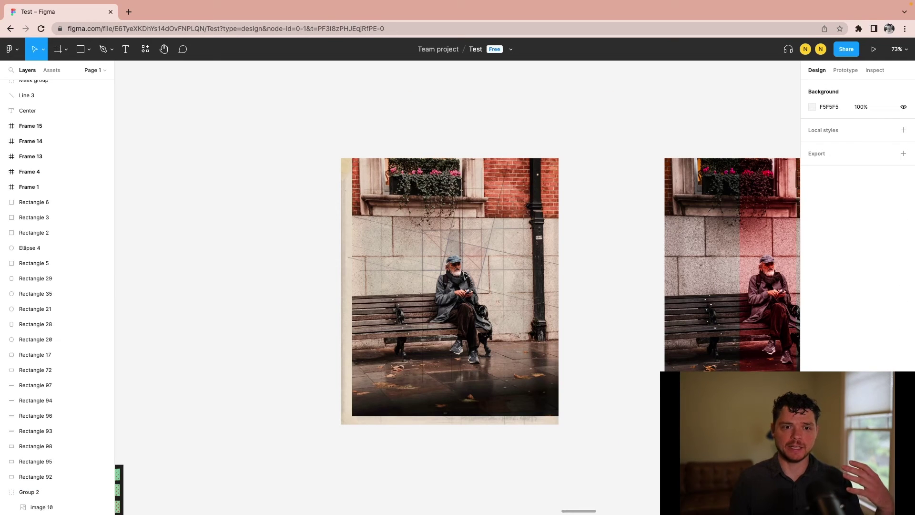
click(549, 229)
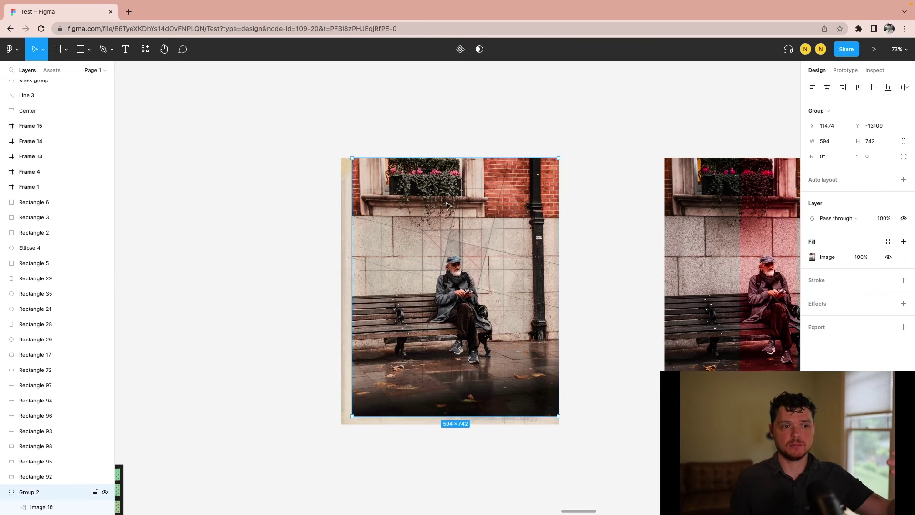
click(835, 219)
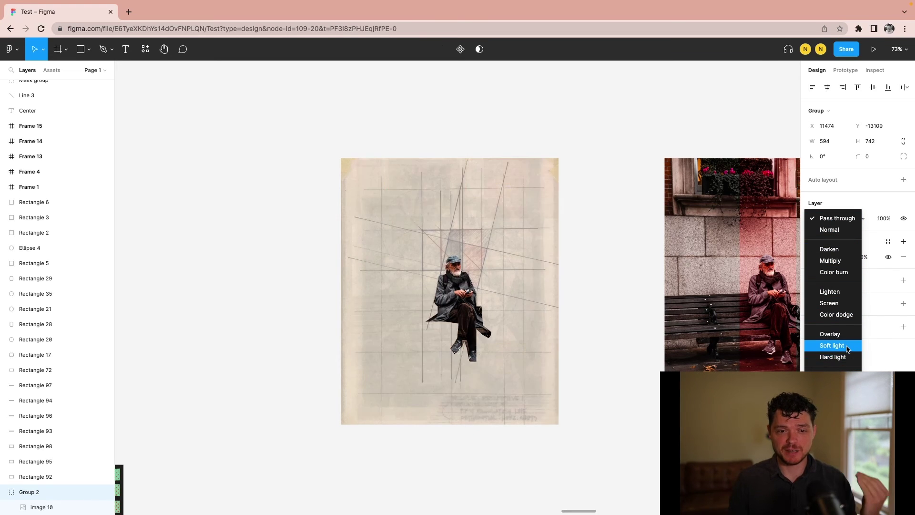
click(631, 294)
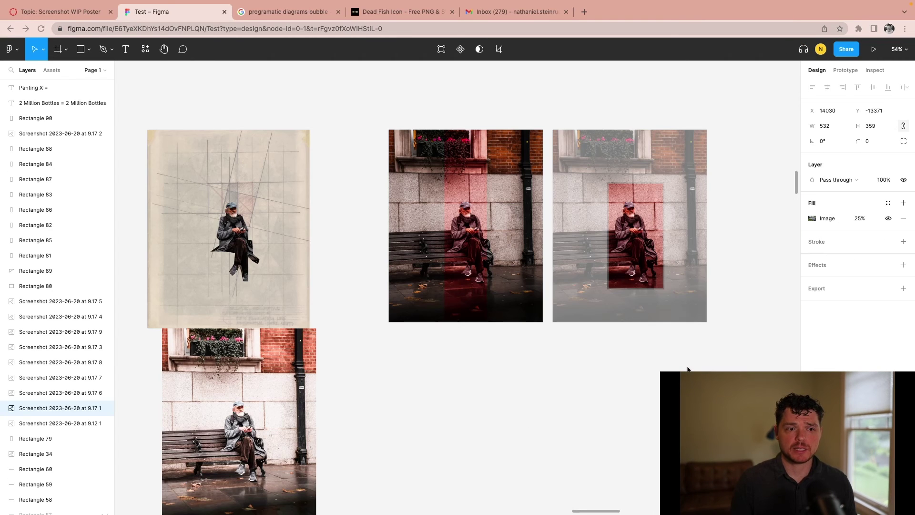
Draw a new text box below the two red-striped bench photos
scroll(622, 368, right, 5)
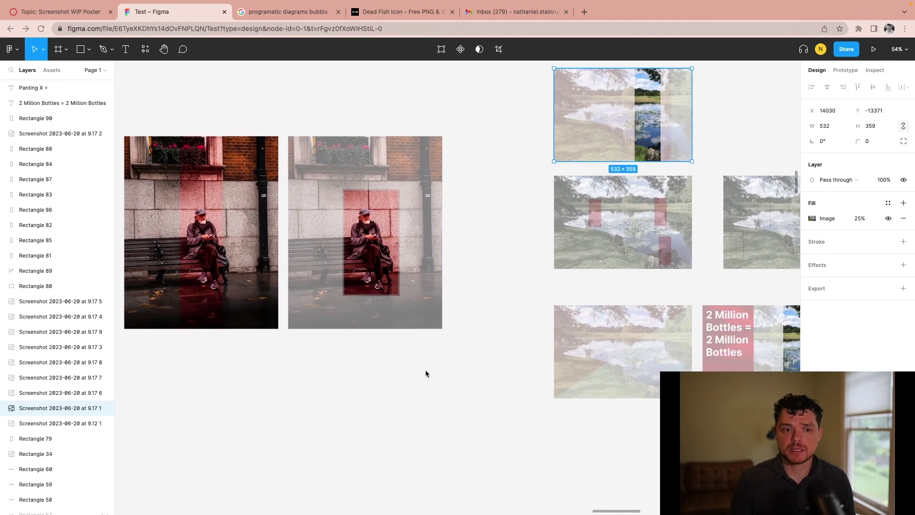
scroll(425, 370, left, 2)
scroll(436, 370, left, 3)
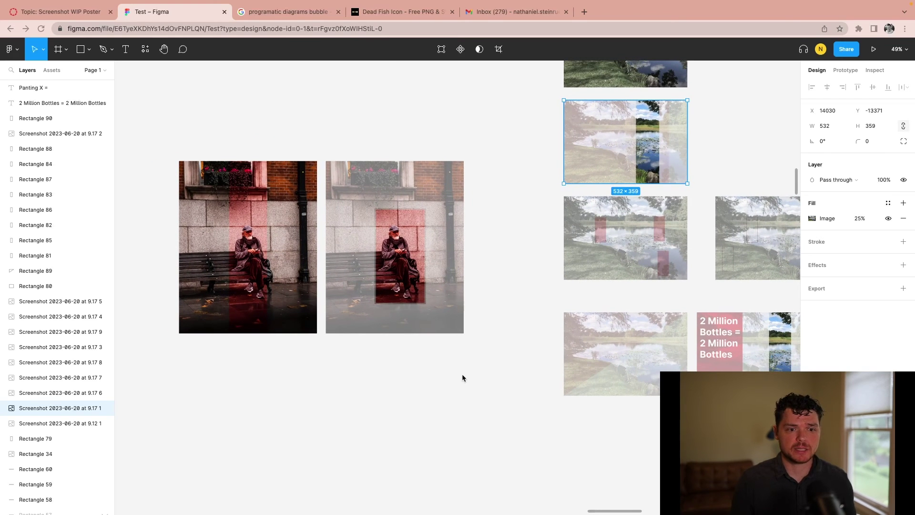
key(t)
drag(332, 358, 541, 417)
text(GUY SITTING)
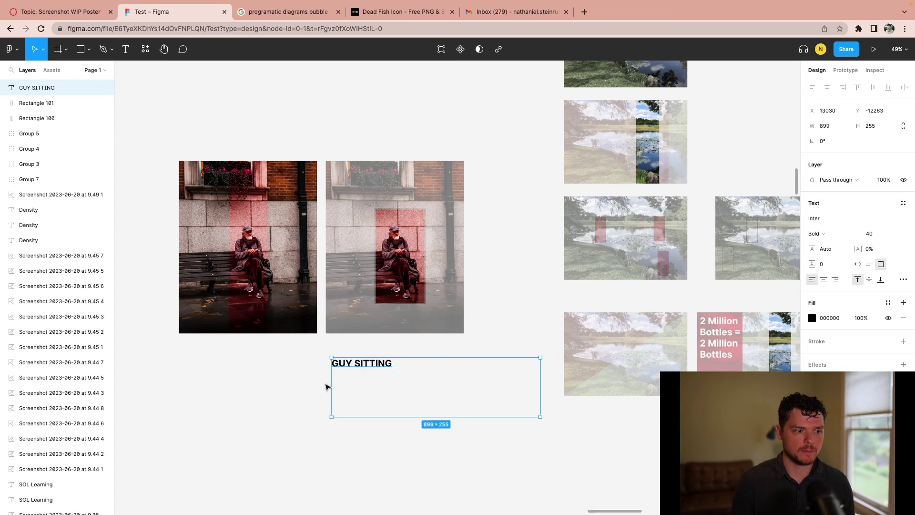
Move the GUY SITTING text onto the second photo, sized 128 in white FFFFFF
click(325, 385)
drag(400, 363, 421, 186)
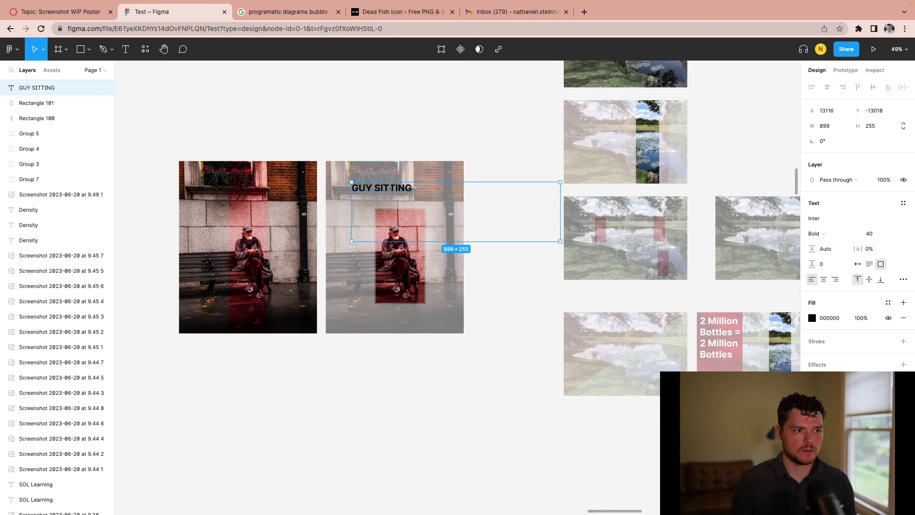
click(884, 243)
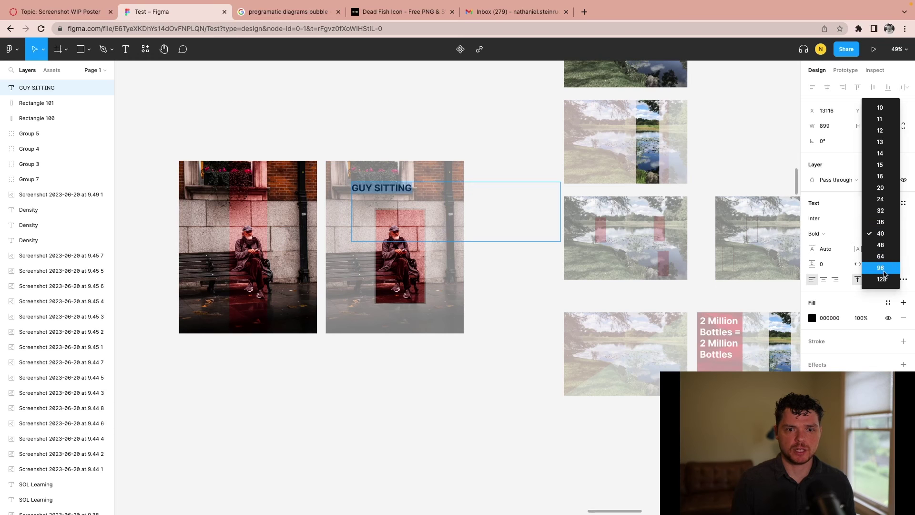
click(886, 280)
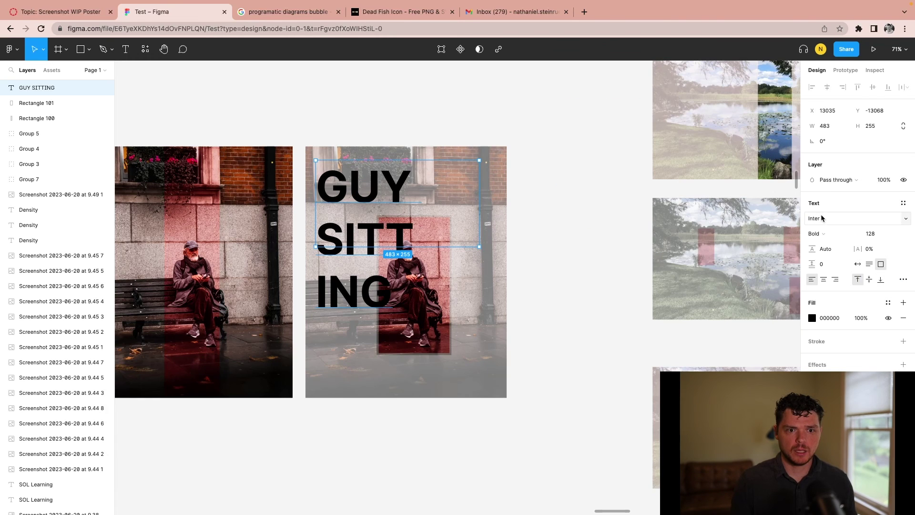
click(812, 318)
drag(696, 343, 668, 262)
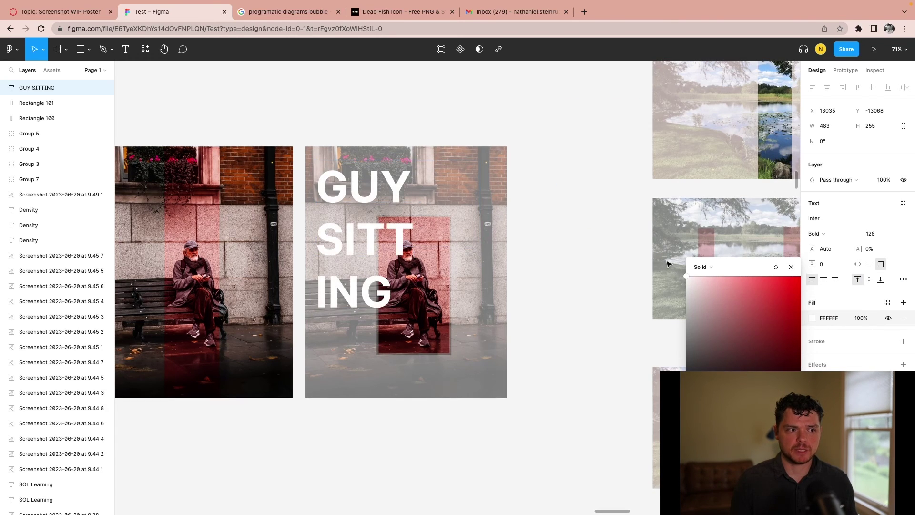
click(565, 199)
Give the GUY SITTING text Soft light blending and duplicate it below the photo
click(334, 211)
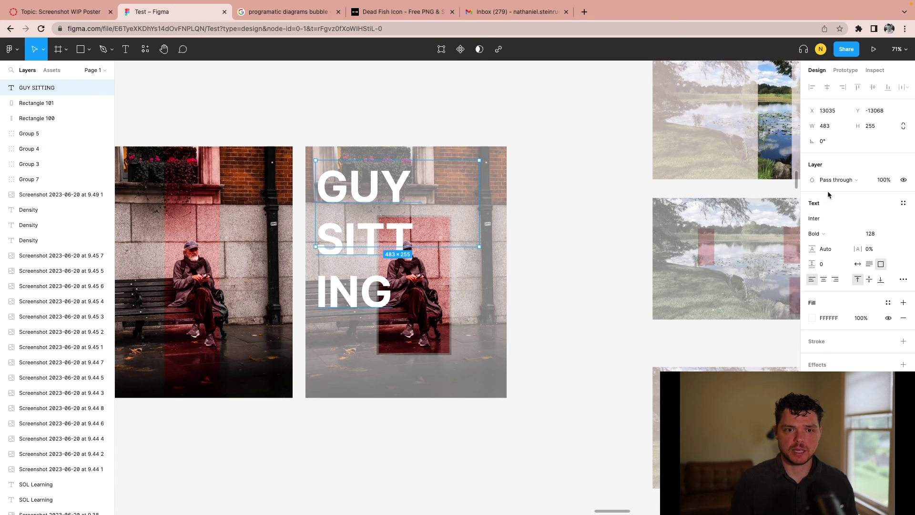
click(837, 180)
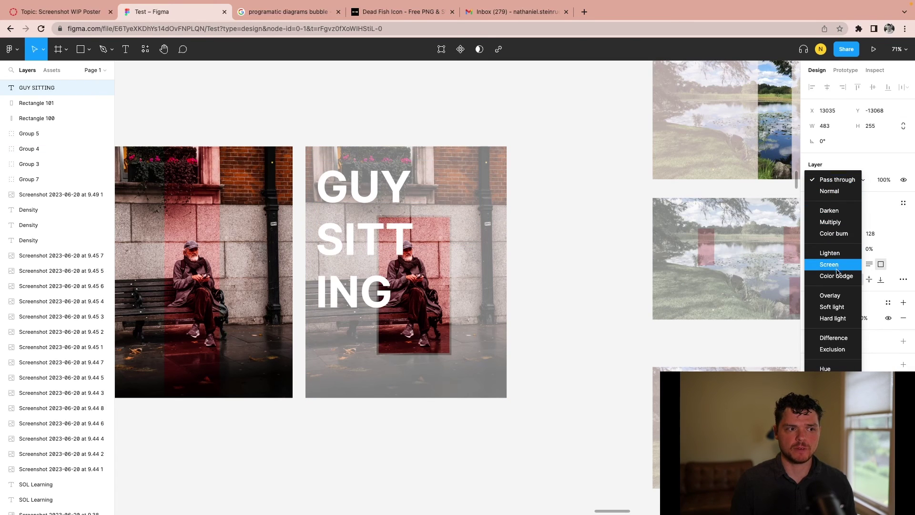
click(843, 309)
click(567, 295)
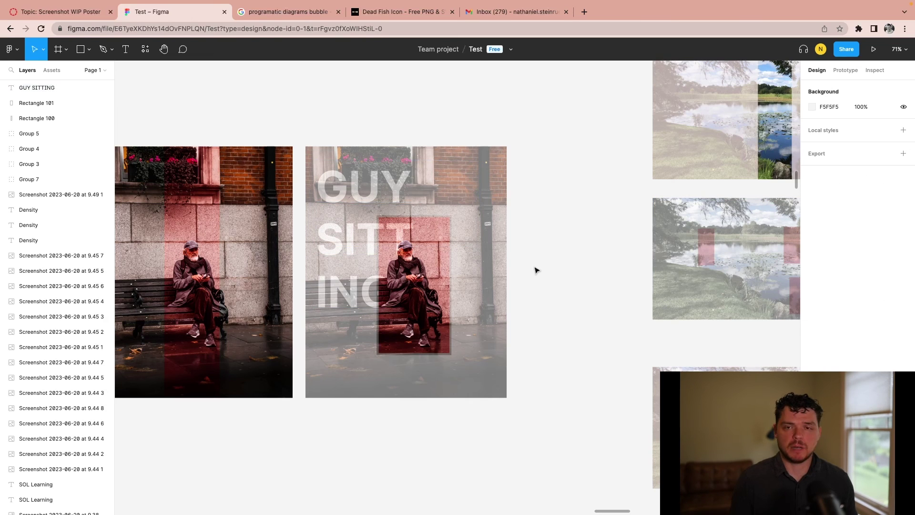
click(345, 206)
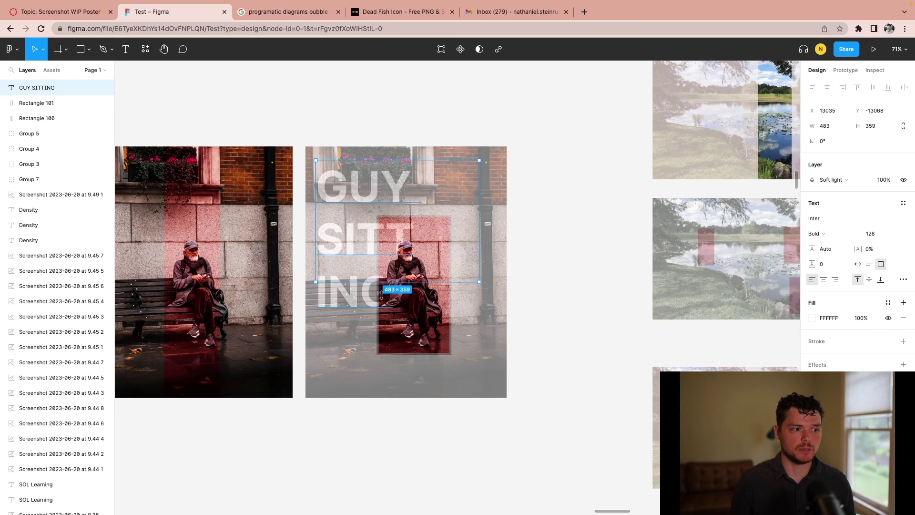
mouse_move(352, 188)
mouse_down()
mouse_move(365, 187)
mouse_move(505, 379)
mouse_up()
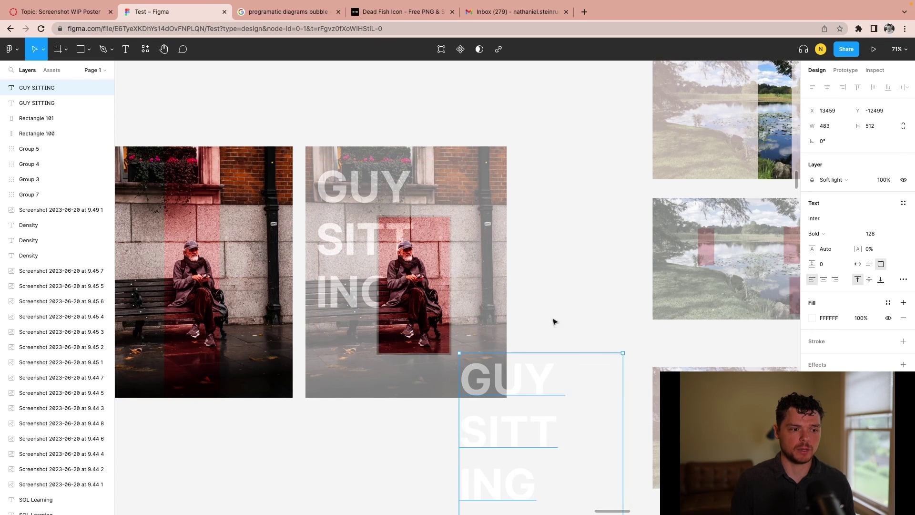
Delete the duplicate GUY SITTING text copy
click(524, 321)
ctrl+scroll(523, 321, down, 5)
click(516, 451)
key(Delete)
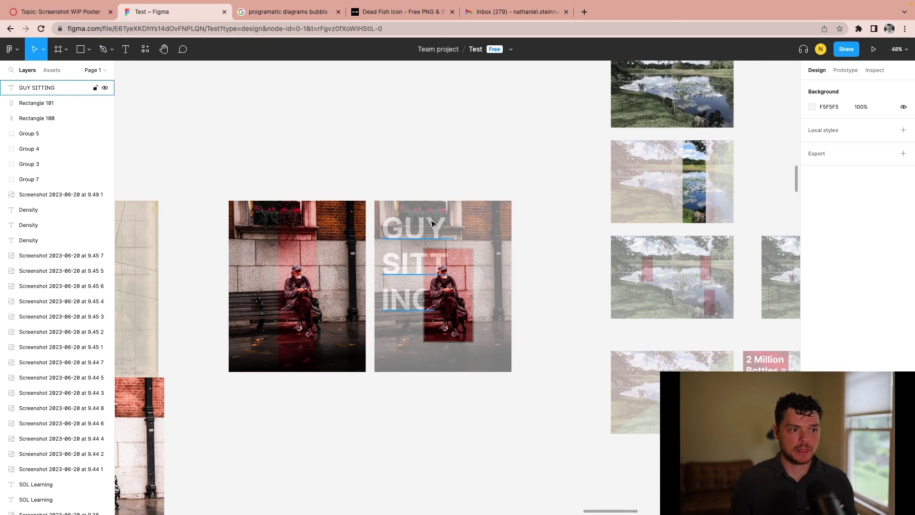
ctrl+scroll(437, 217, up, 5)
Add a black 000000 stroke to the original GUY SITTING text
click(385, 255)
click(903, 342)
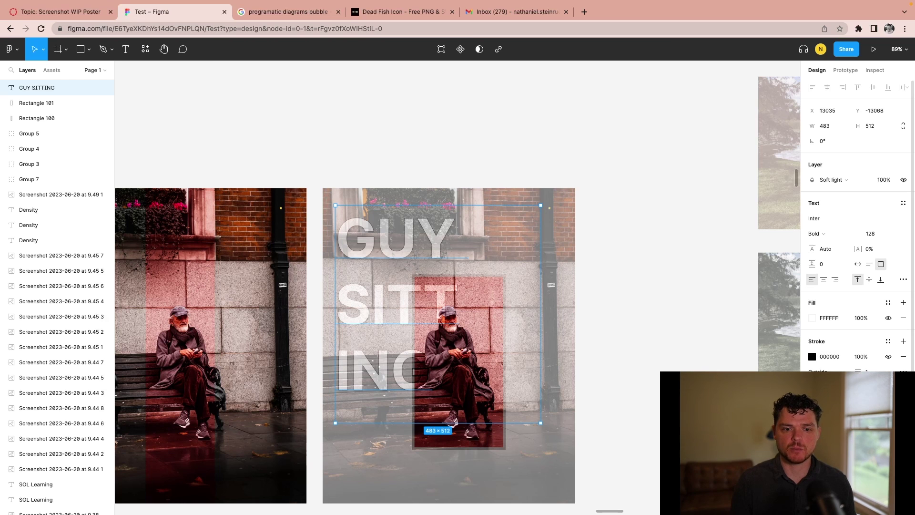
click(638, 356)
scroll(596, 361, down, 3)
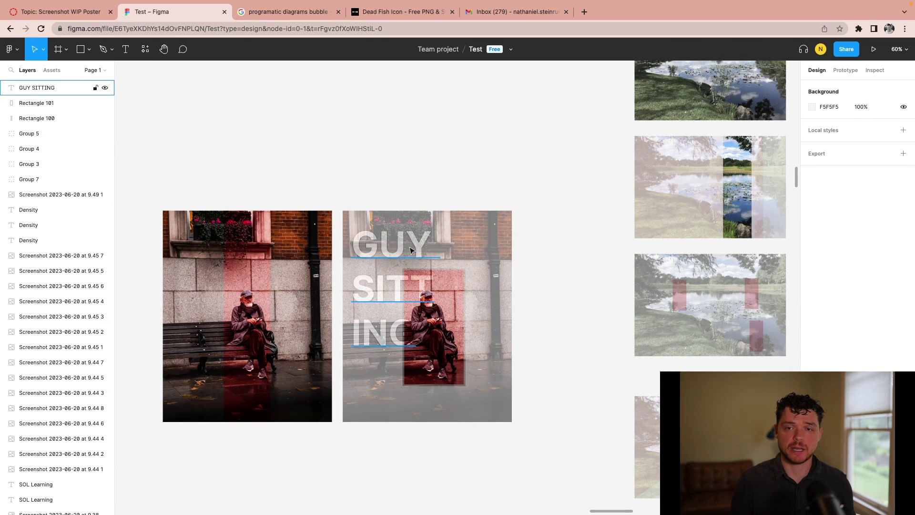
scroll(410, 250, up, 3)
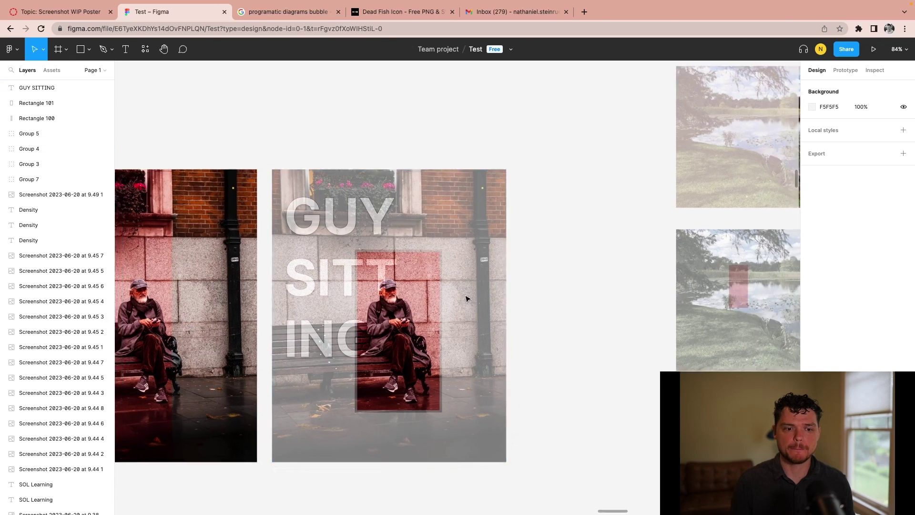